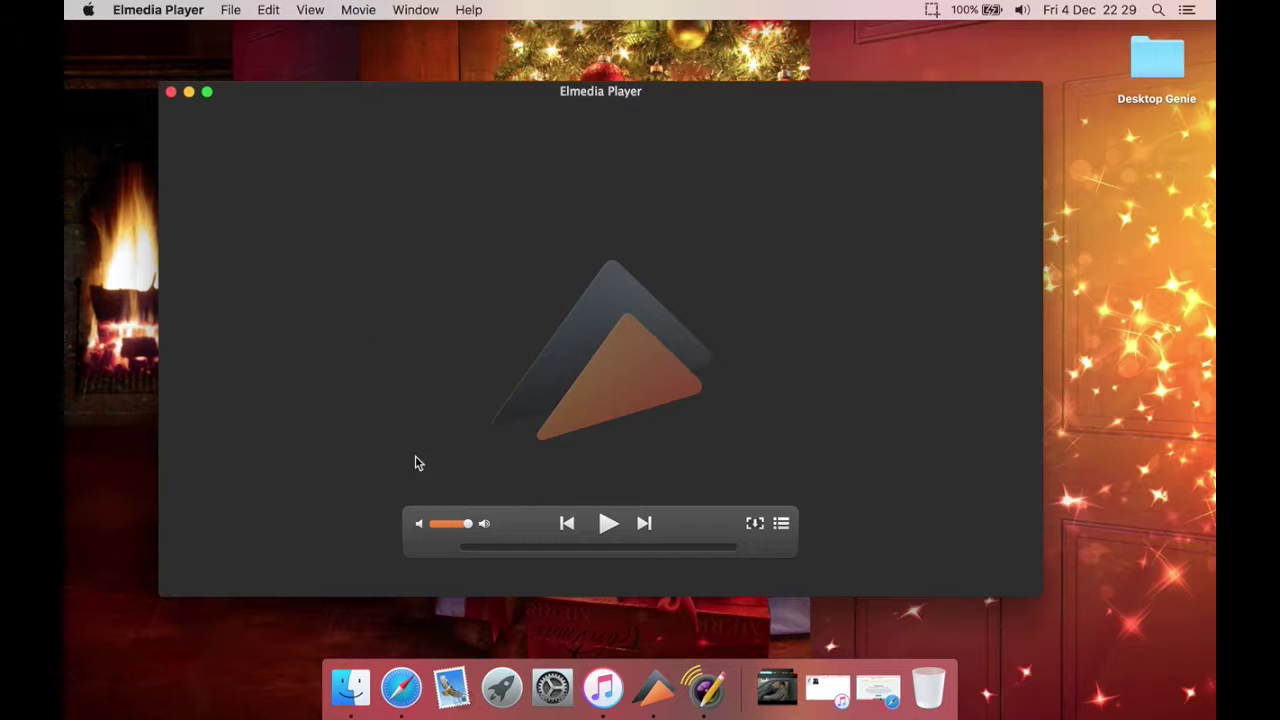
# Step: View the player's playlist and its downloads list, then close the list popup
pyautogui.click(781, 526)
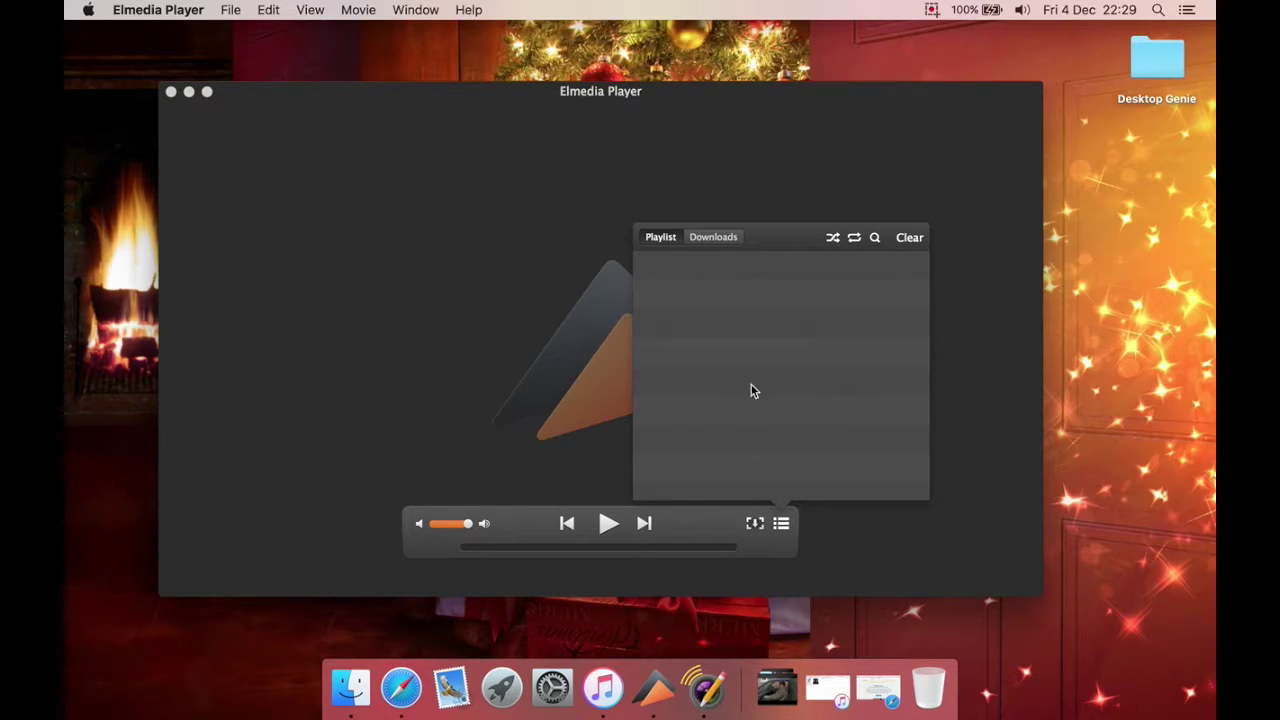
pyautogui.click(716, 240)
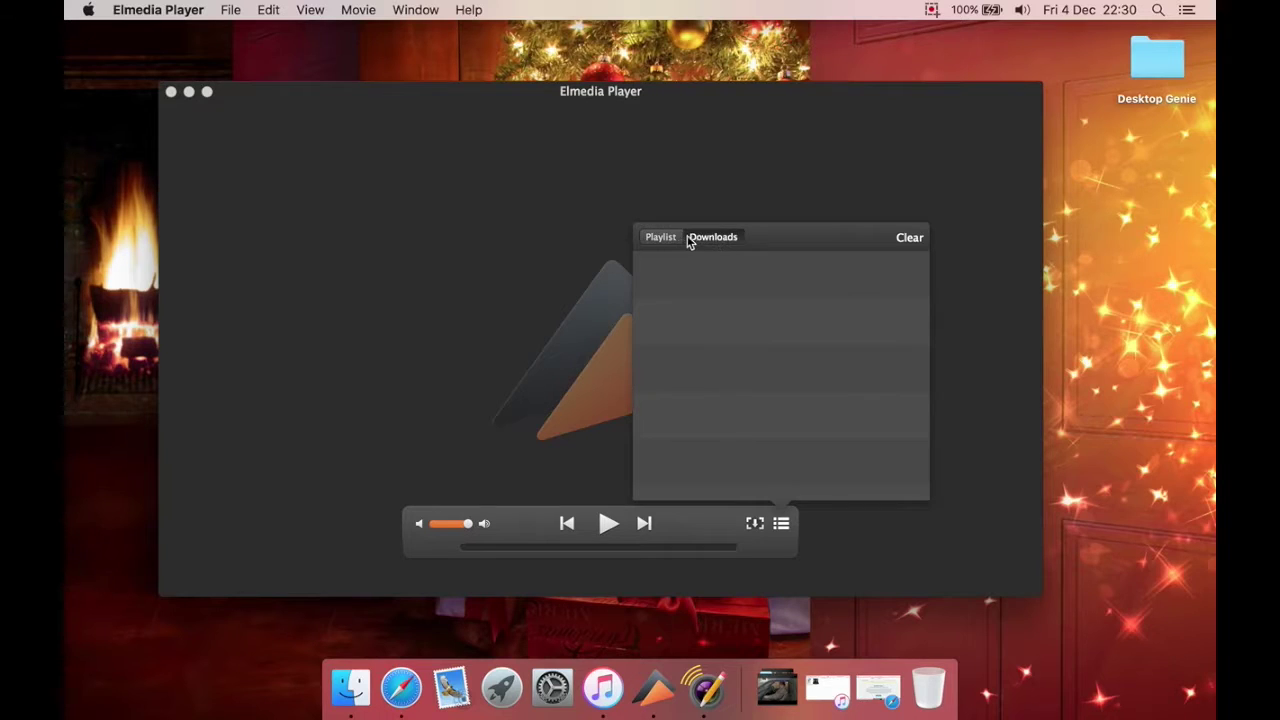
pyautogui.click(670, 238)
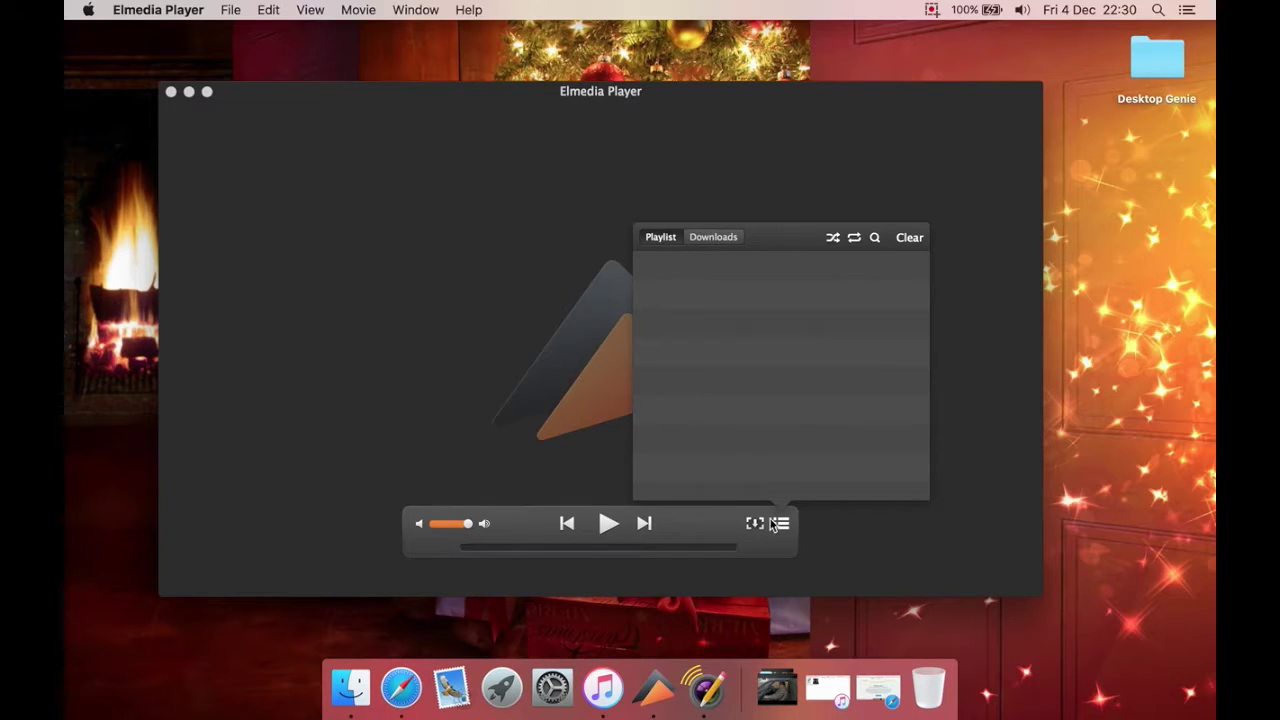
pyautogui.click(782, 530)
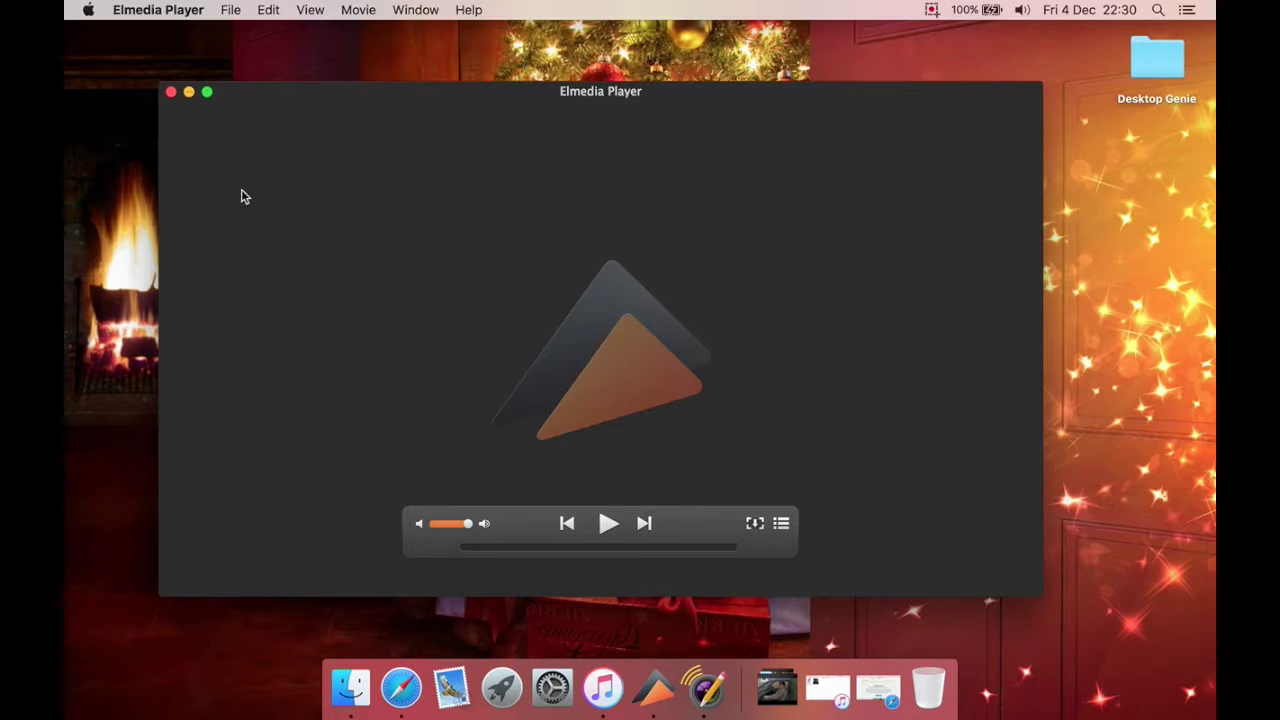
# Step: Check the player's version and licence type in its About window, and close that window
pyautogui.click(178, 8)
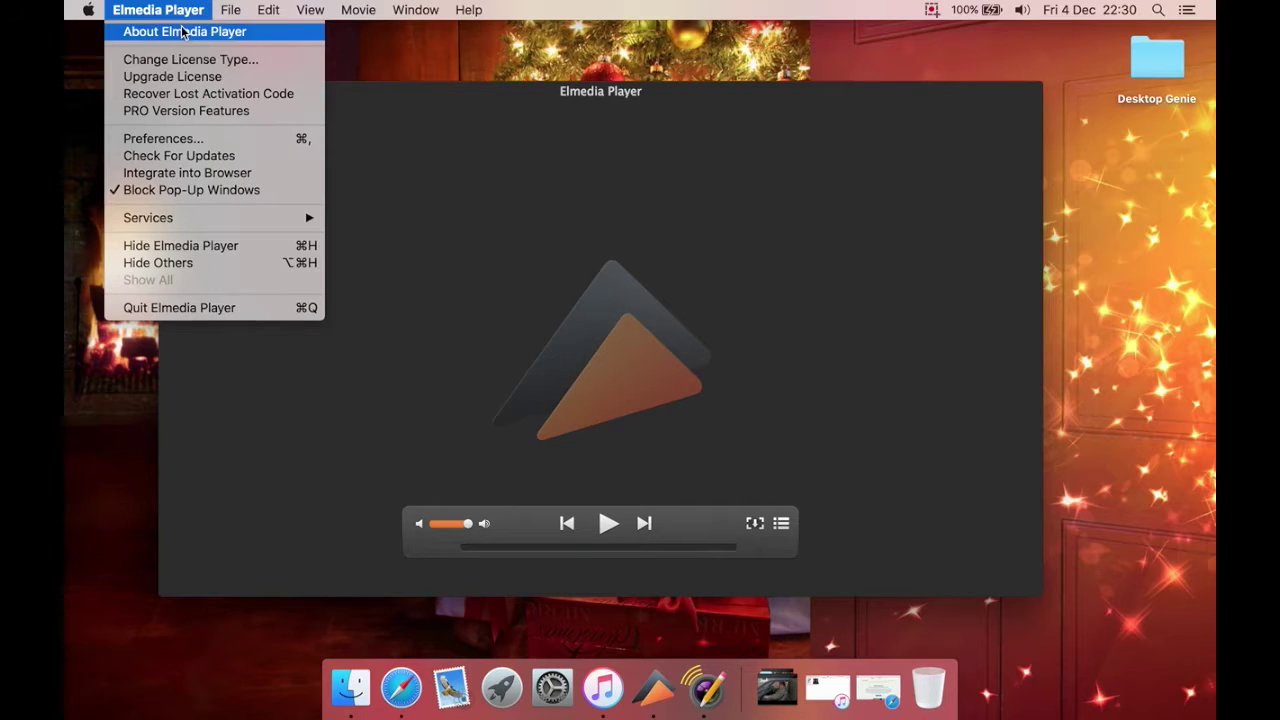
pyautogui.click(183, 32)
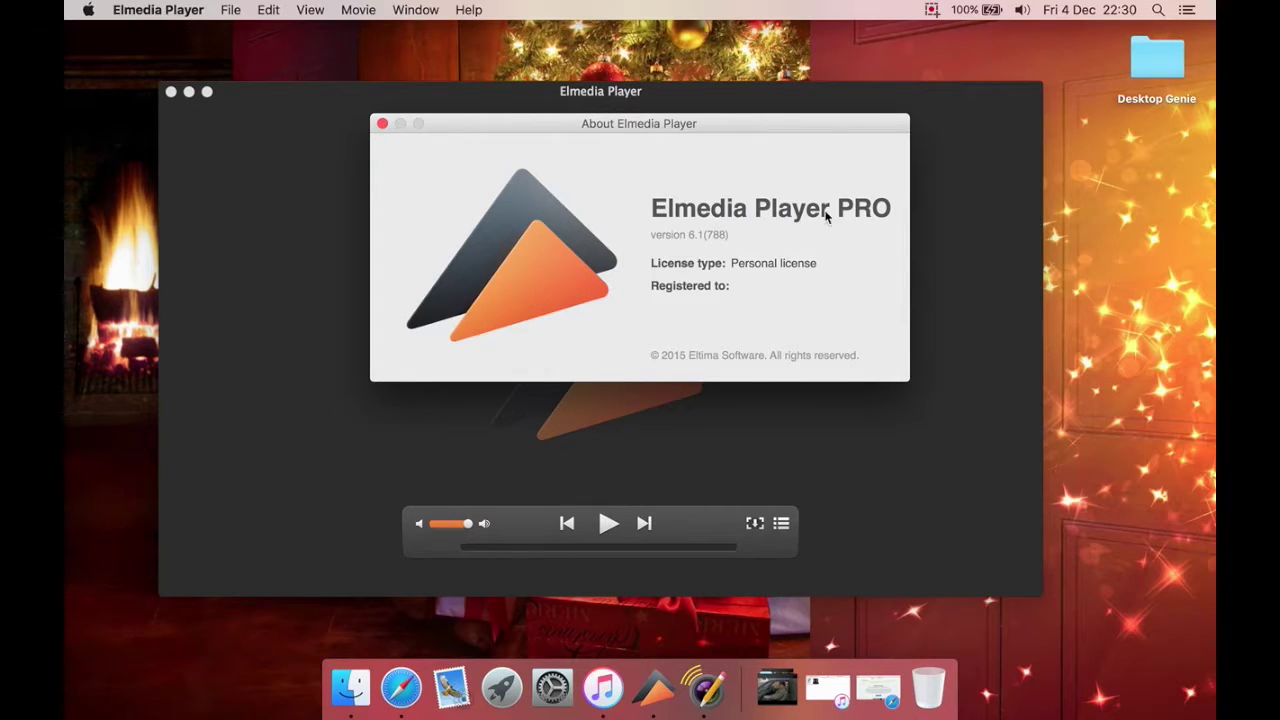
pyautogui.click(382, 123)
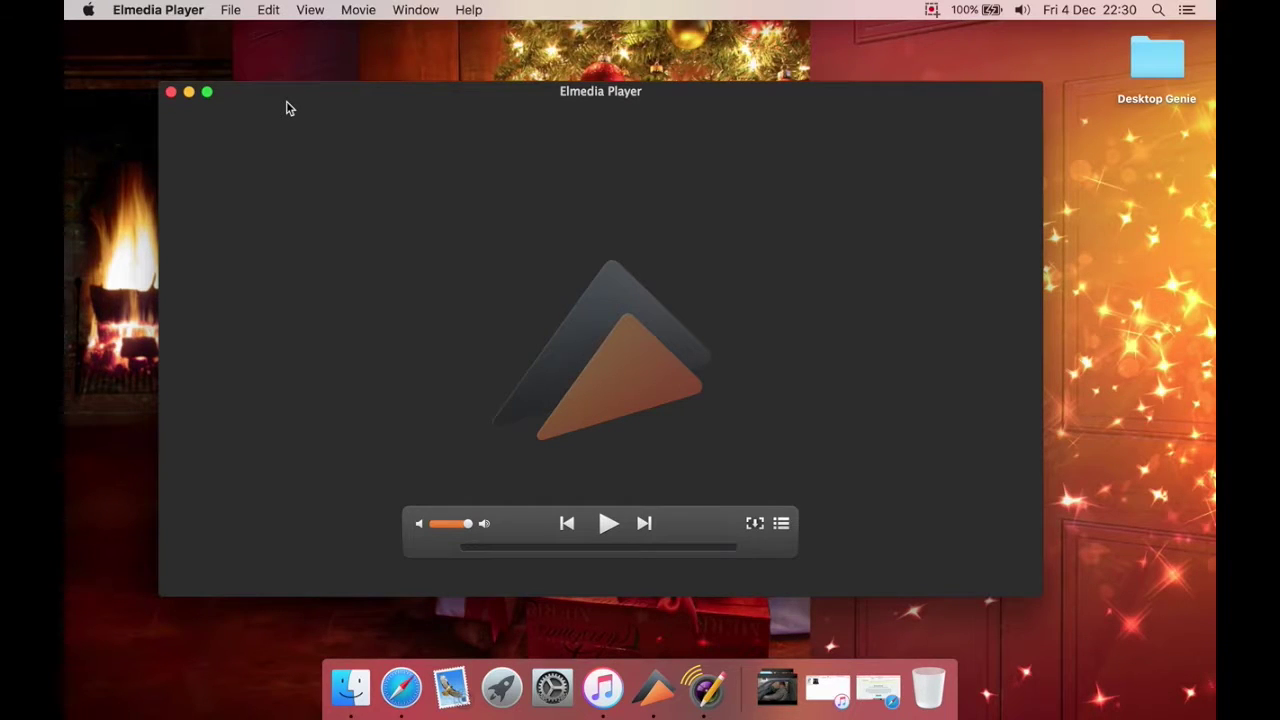
pyautogui.click(196, 10)
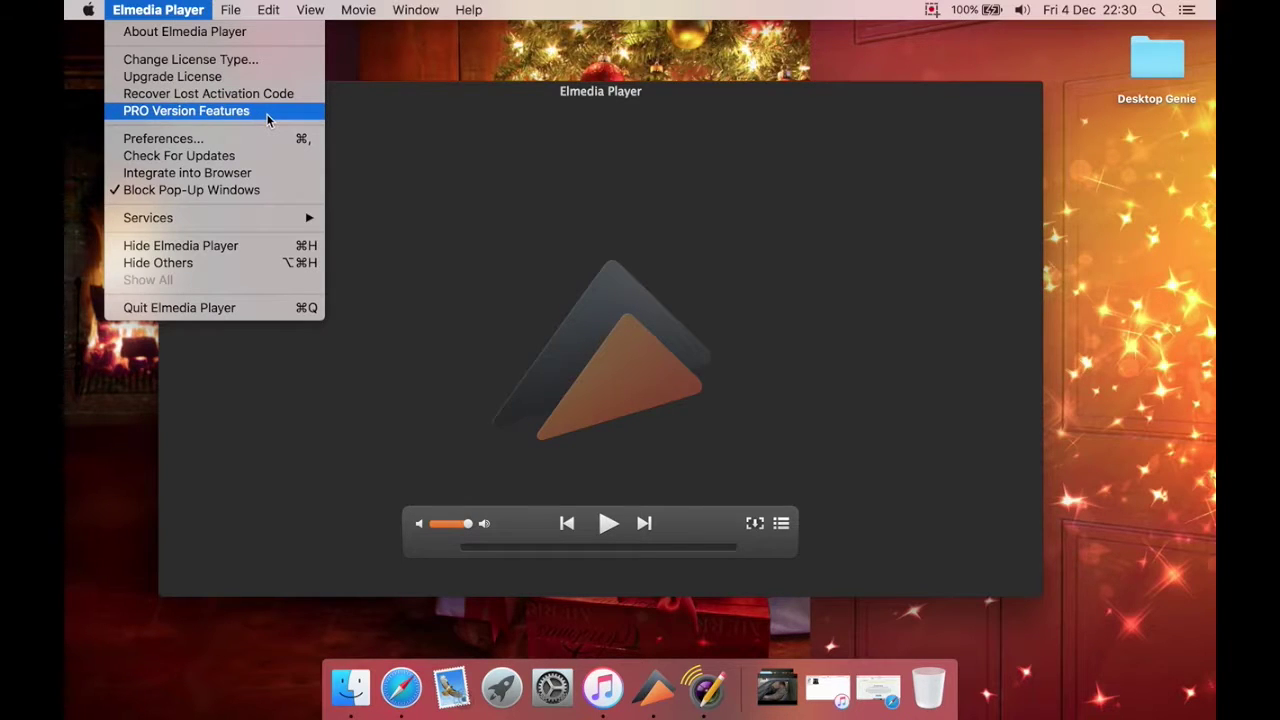
pyautogui.click(266, 165)
pyautogui.click(782, 256)
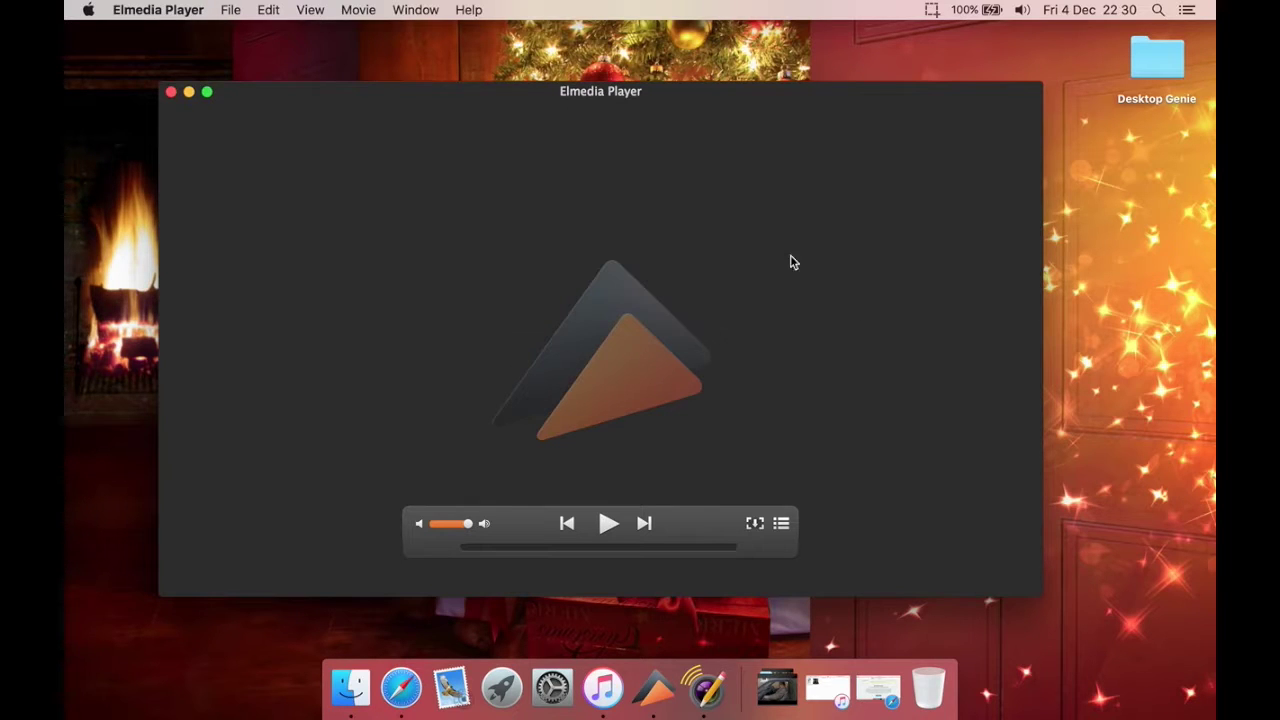
# Step: Open the preferences, move their window higher over the player, and review the folder choices for new downloads in the General settings
pyautogui.click(196, 8)
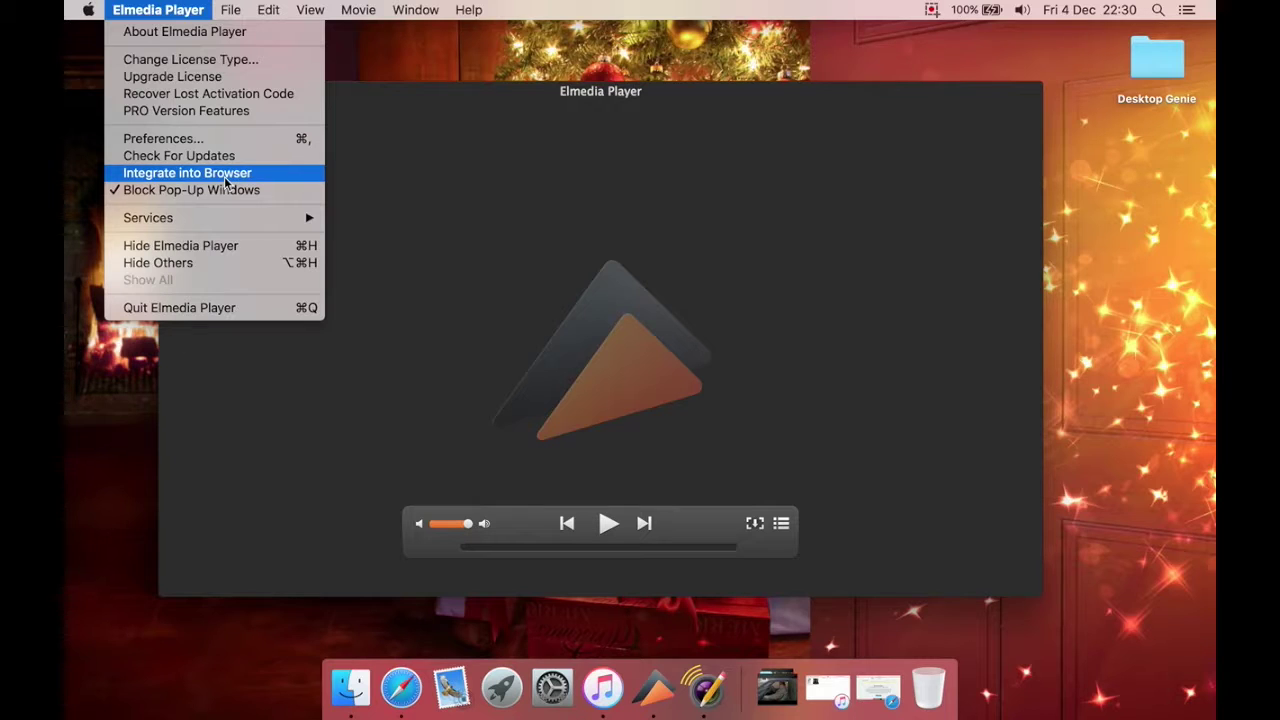
pyautogui.click(182, 139)
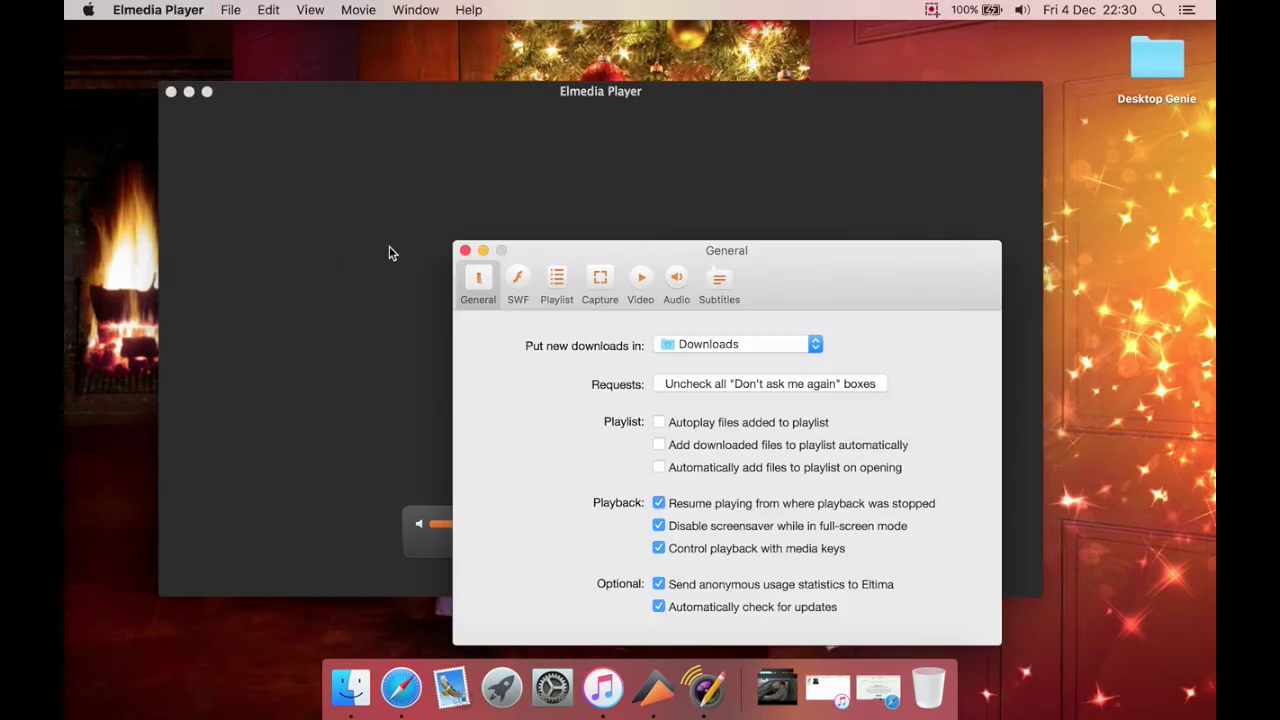
pyautogui.moveTo(587, 252); pyautogui.dragTo(470, 110)
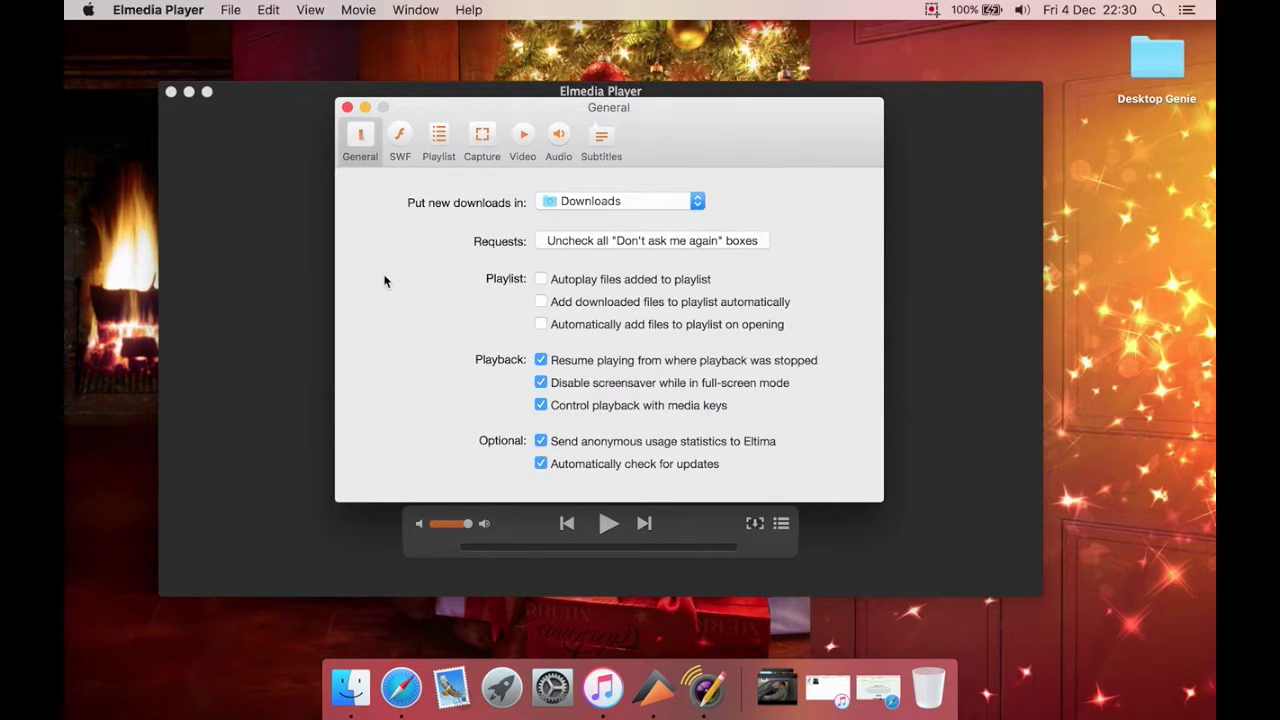
pyautogui.click(591, 199)
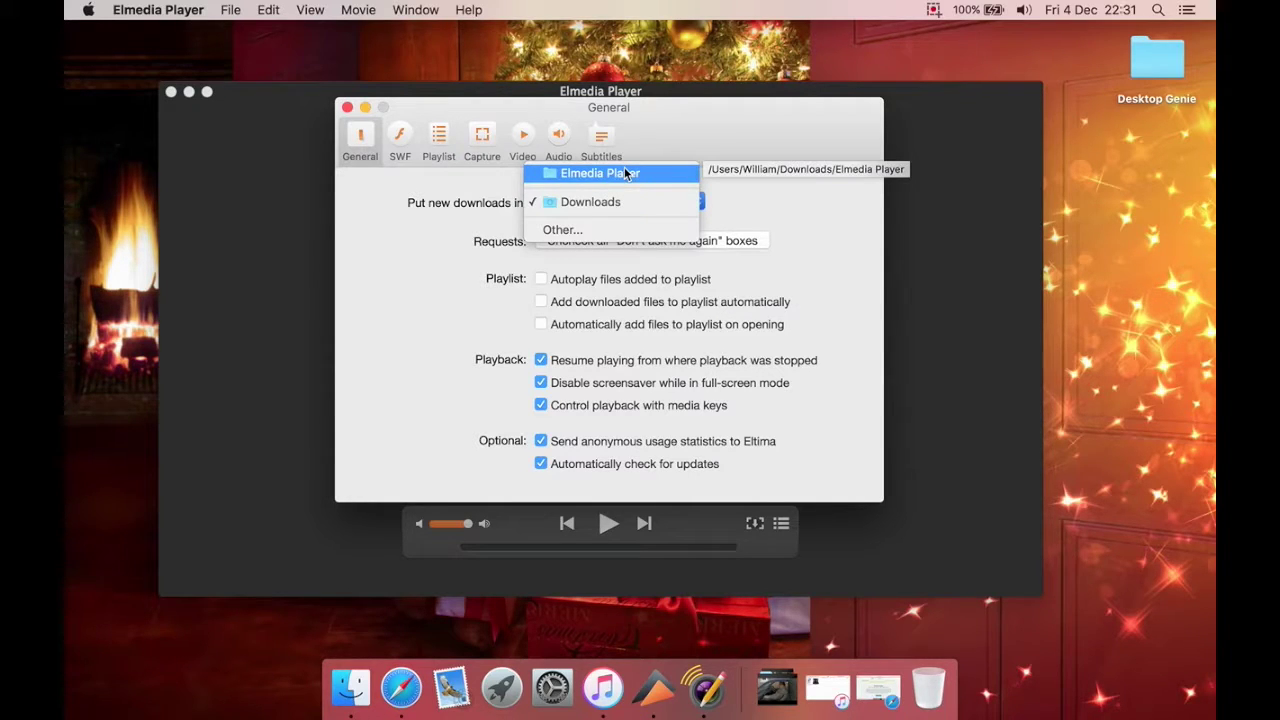
pyautogui.click(458, 244)
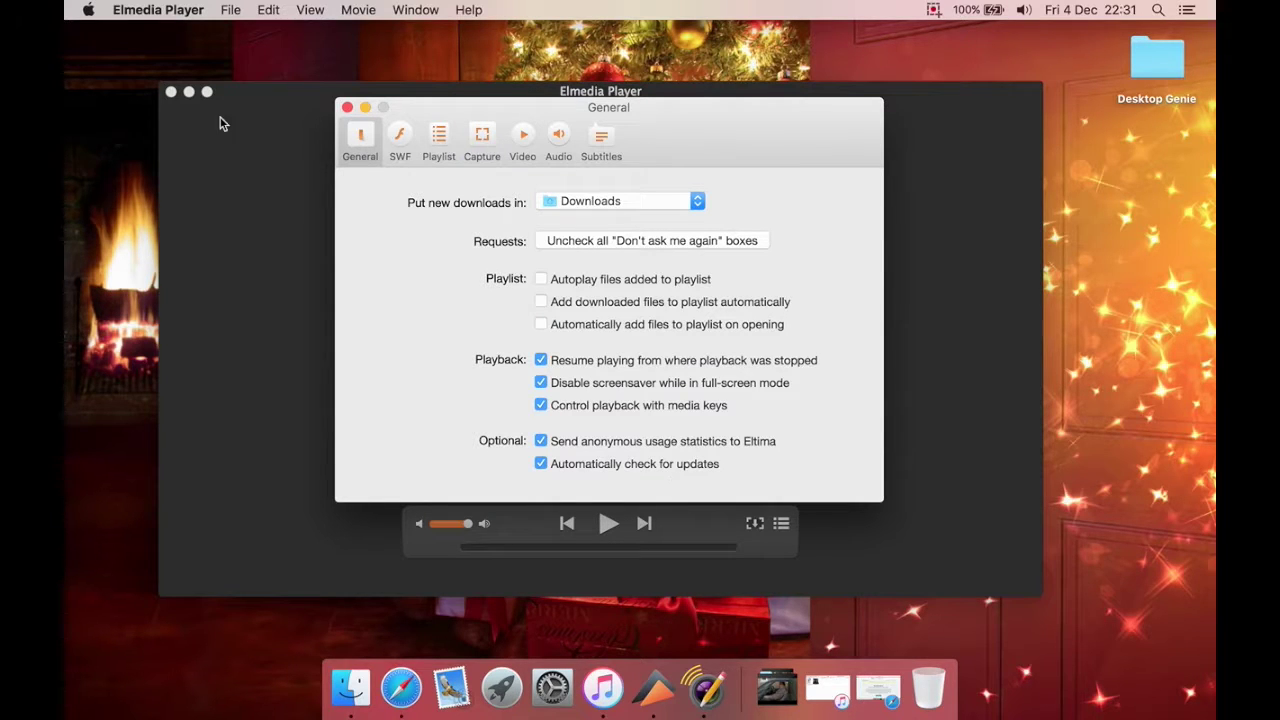
pyautogui.click(182, 14)
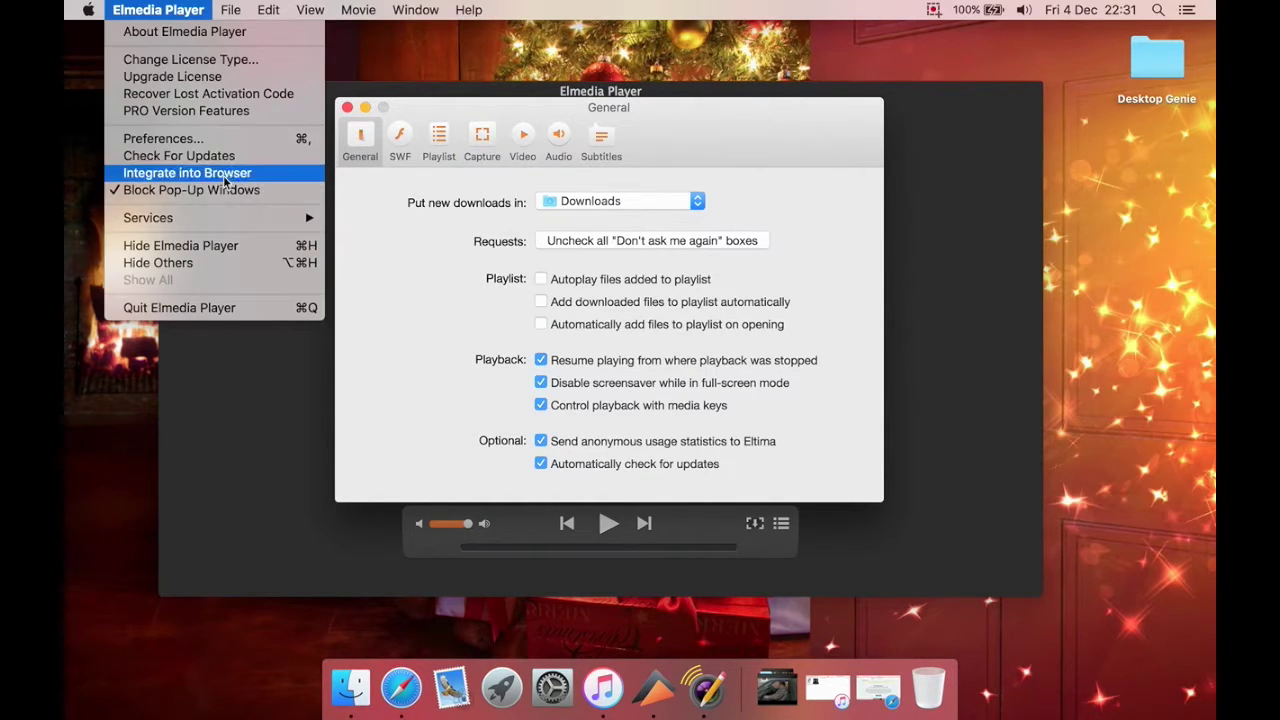
pyautogui.click(435, 242)
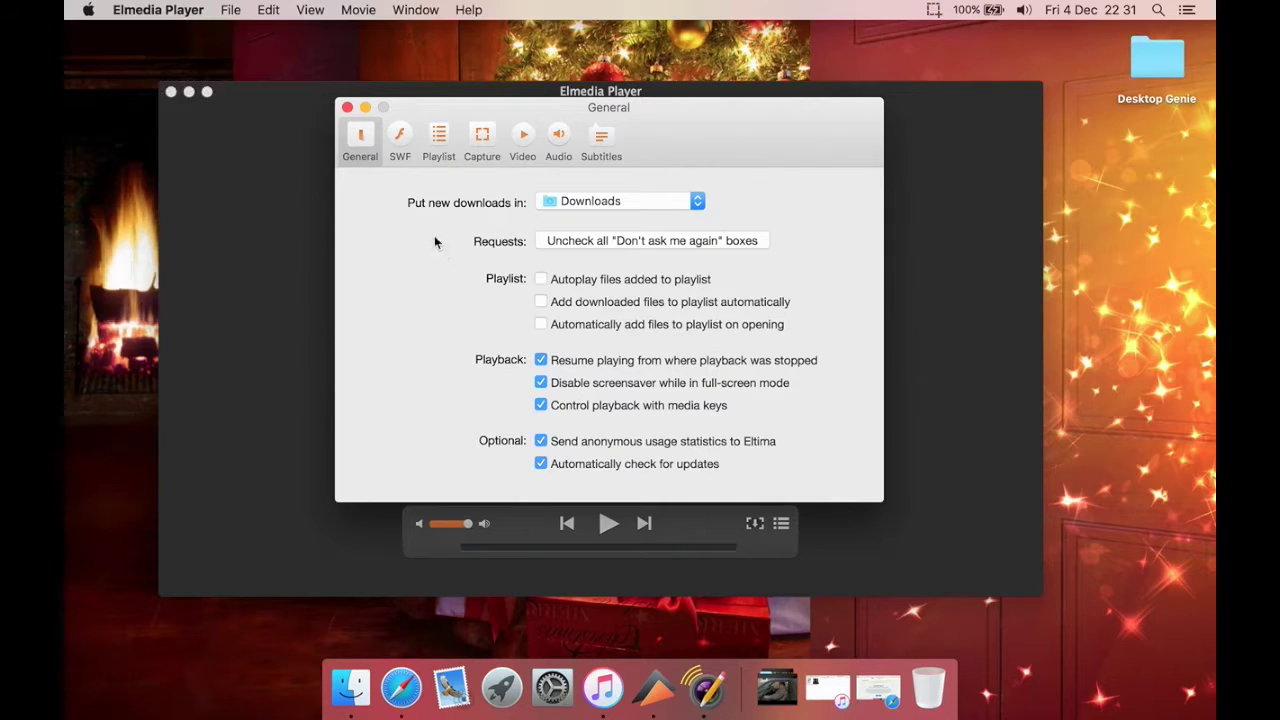
# Step: Review the default Flash quality choices in the SWF preferences and the Playlist preferences for advancing to the next item
pyautogui.click(388, 142)
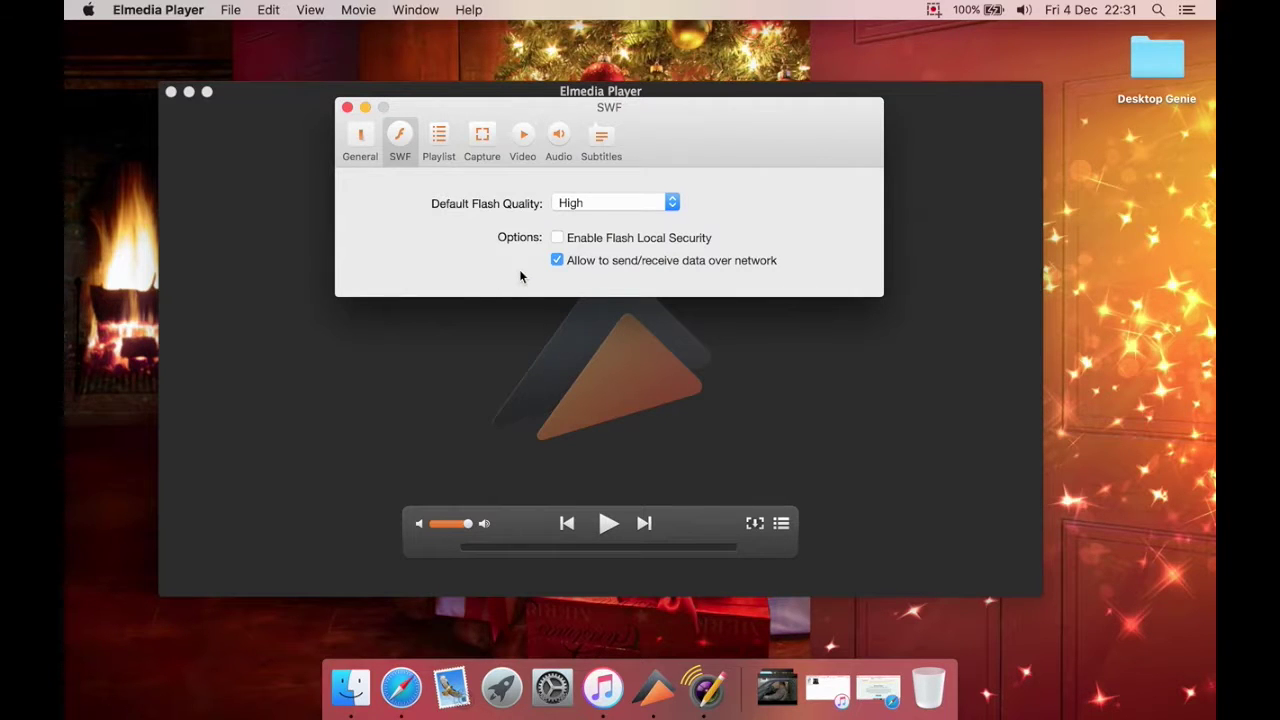
pyautogui.click(616, 206)
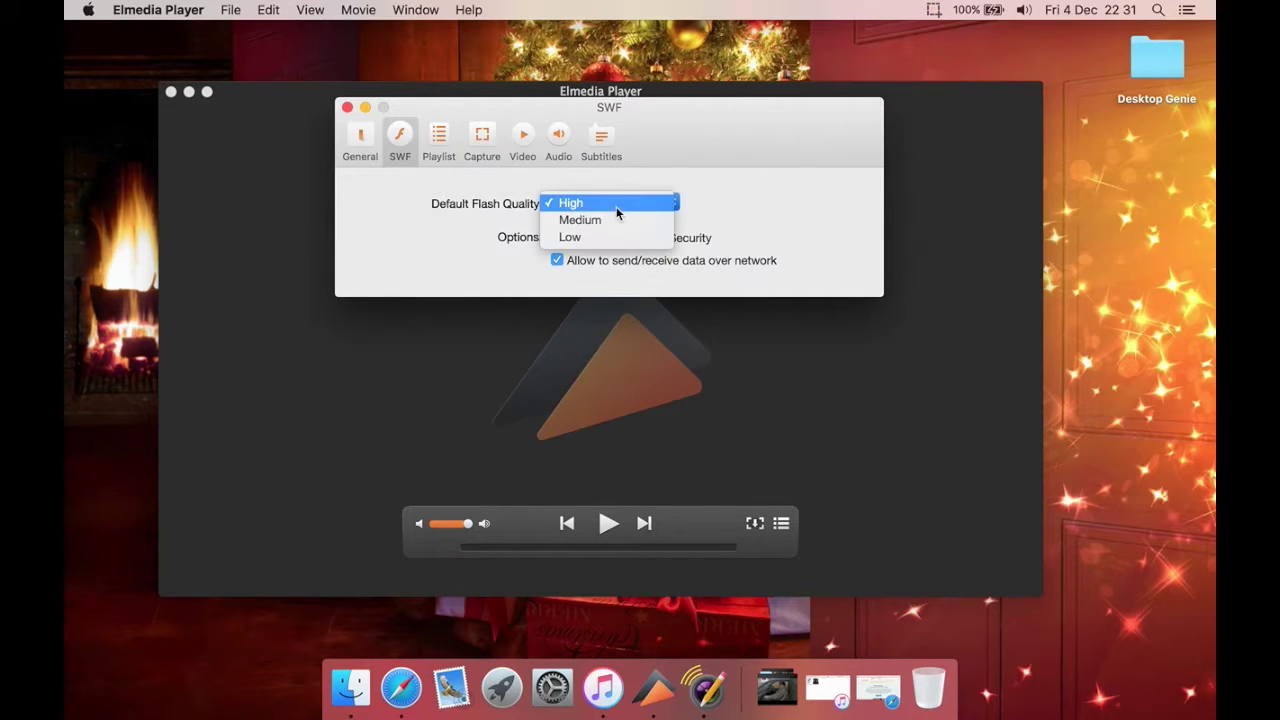
pyautogui.click(459, 231)
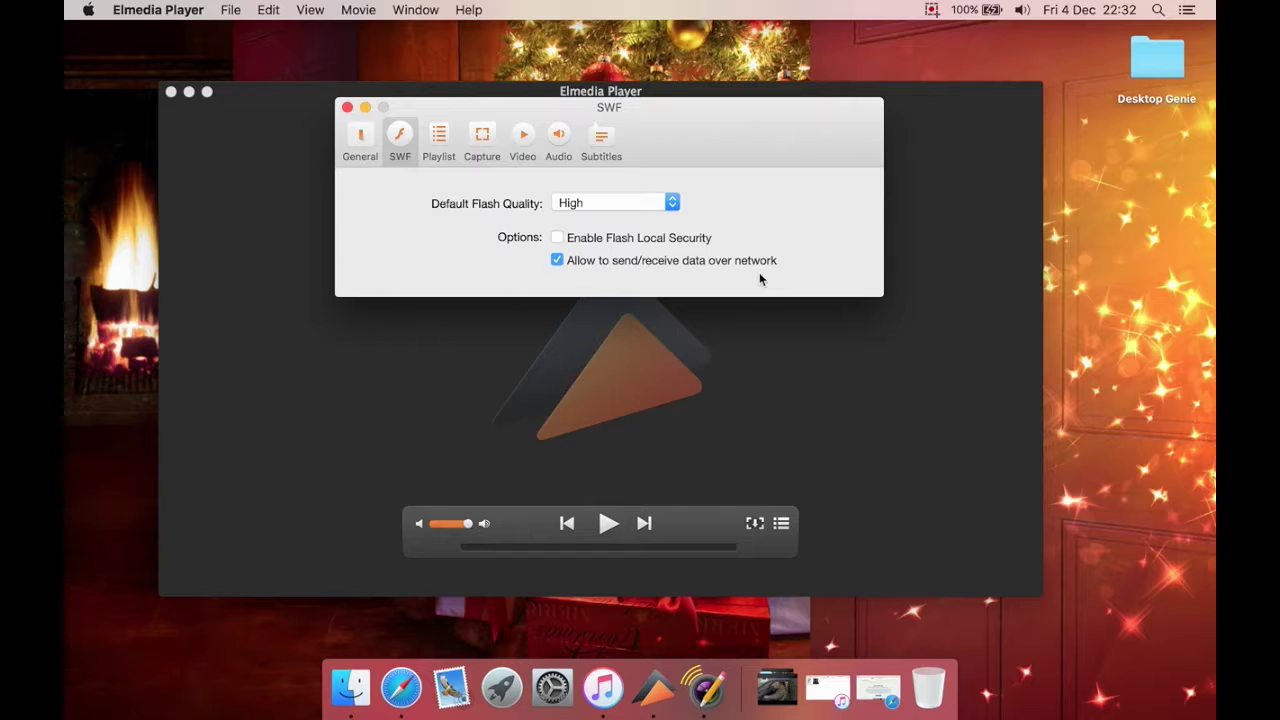
pyautogui.click(440, 150)
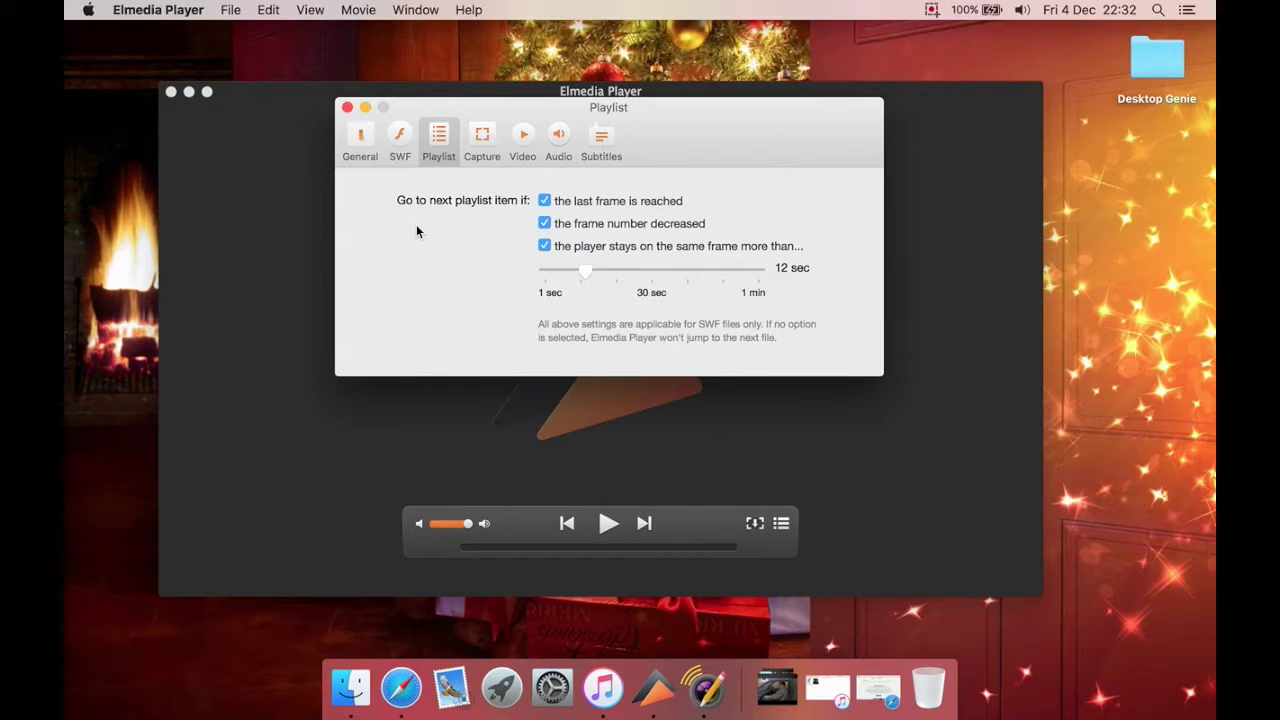
# Step: Review the Capture preferences, including the available screenshot file formats, keeping PNG selected
pyautogui.click(484, 146)
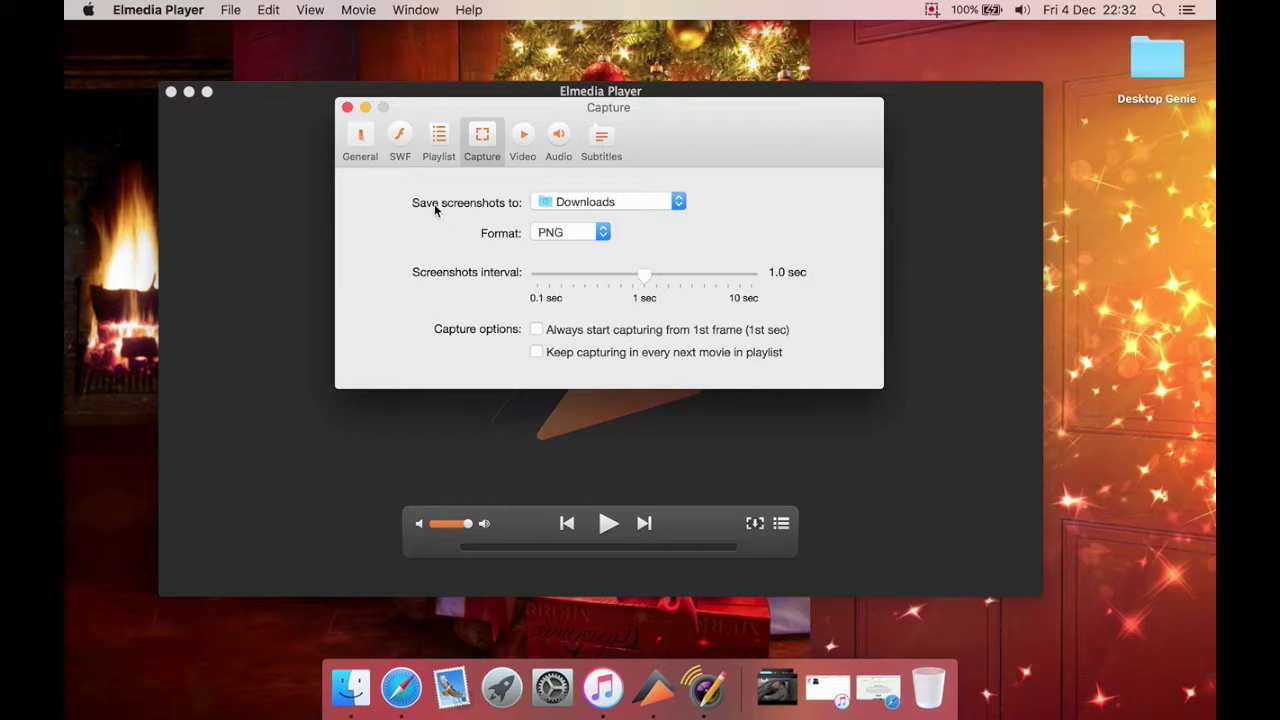
pyautogui.click(568, 232)
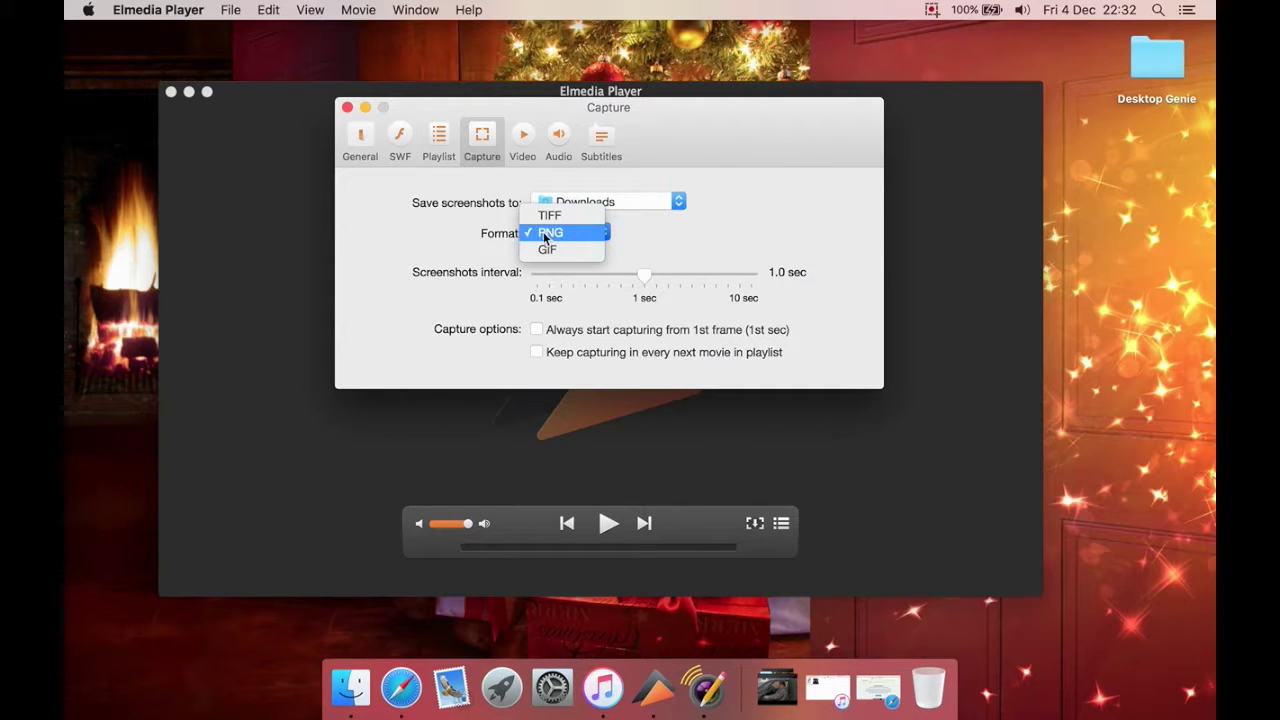
pyautogui.click(561, 233)
pyautogui.click(561, 233)
pyautogui.click(561, 233)
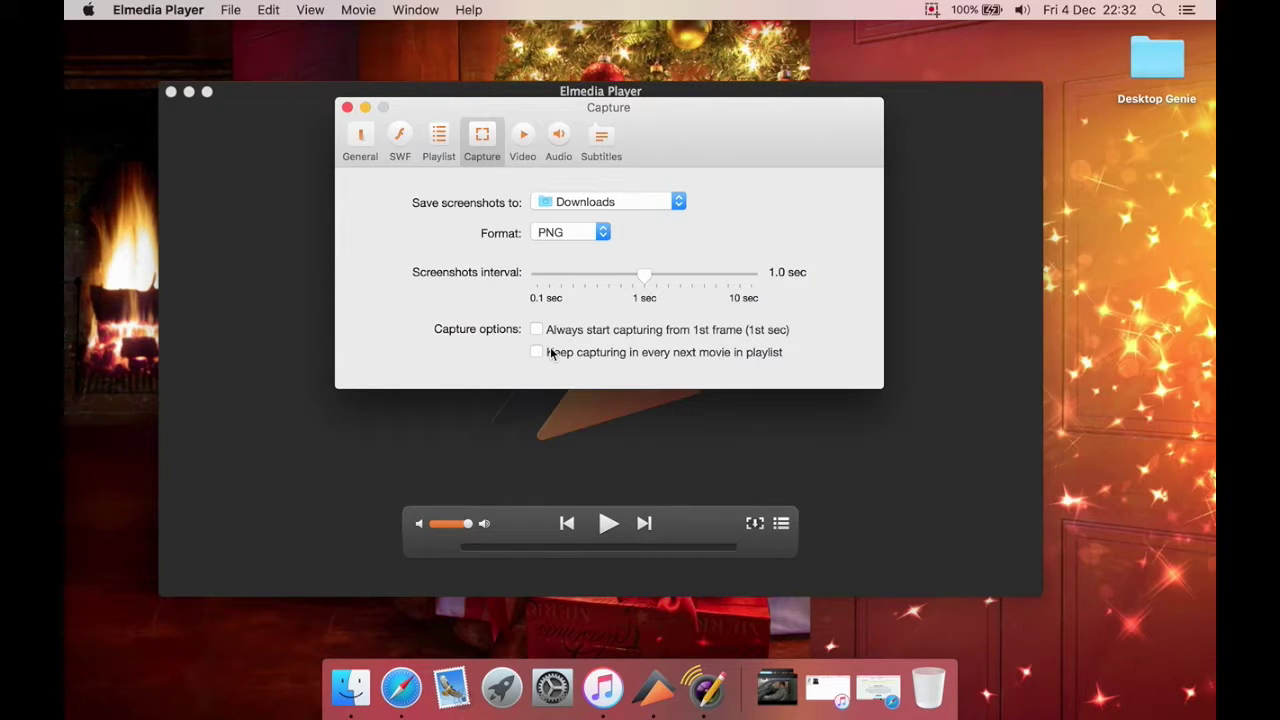
# Step: Review the deinterlace method and image enhancement choices in the Video preferences, keeping FFMpeg and Normal
pyautogui.click(519, 150)
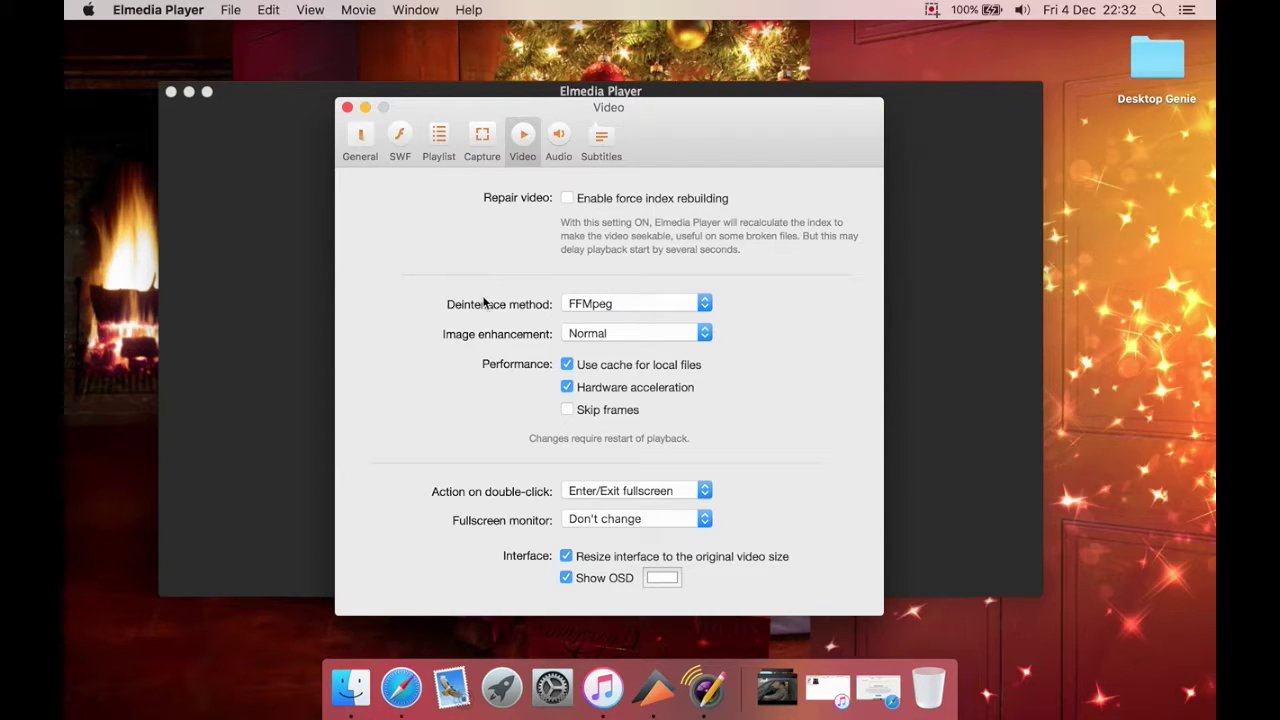
pyautogui.click(617, 304)
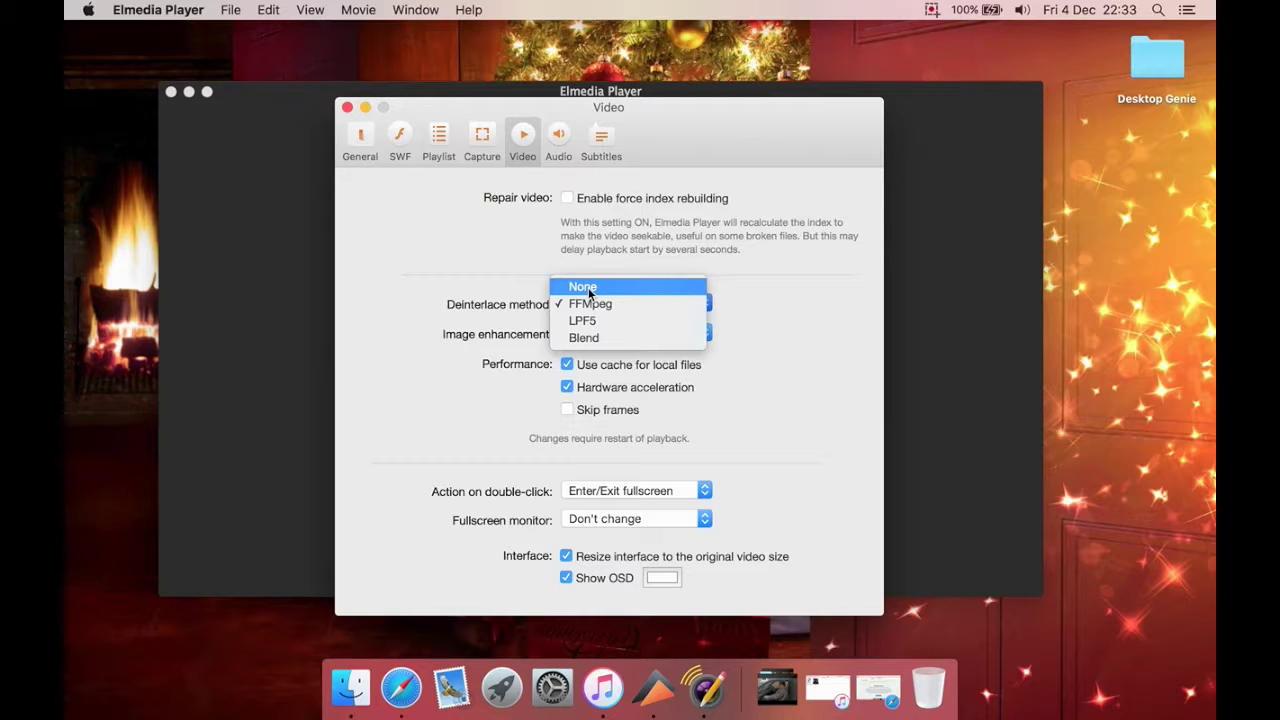
pyautogui.click(493, 313)
pyautogui.click(615, 334)
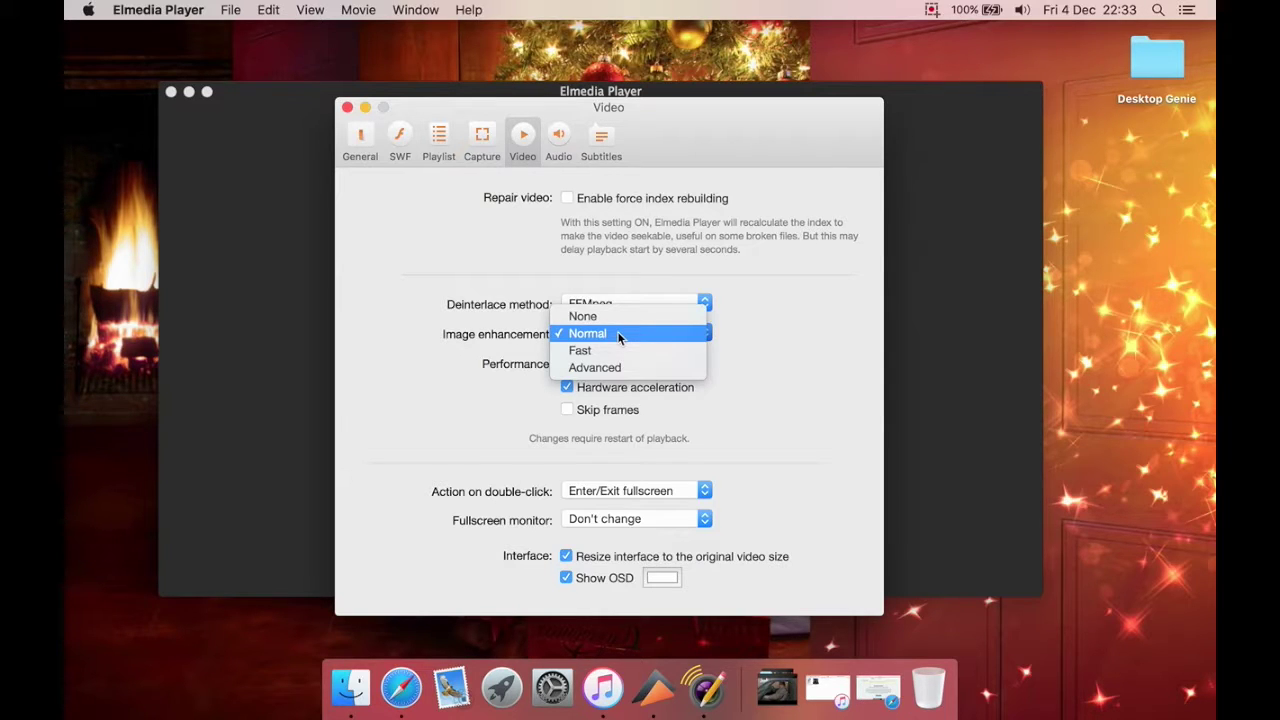
pyautogui.click(617, 333)
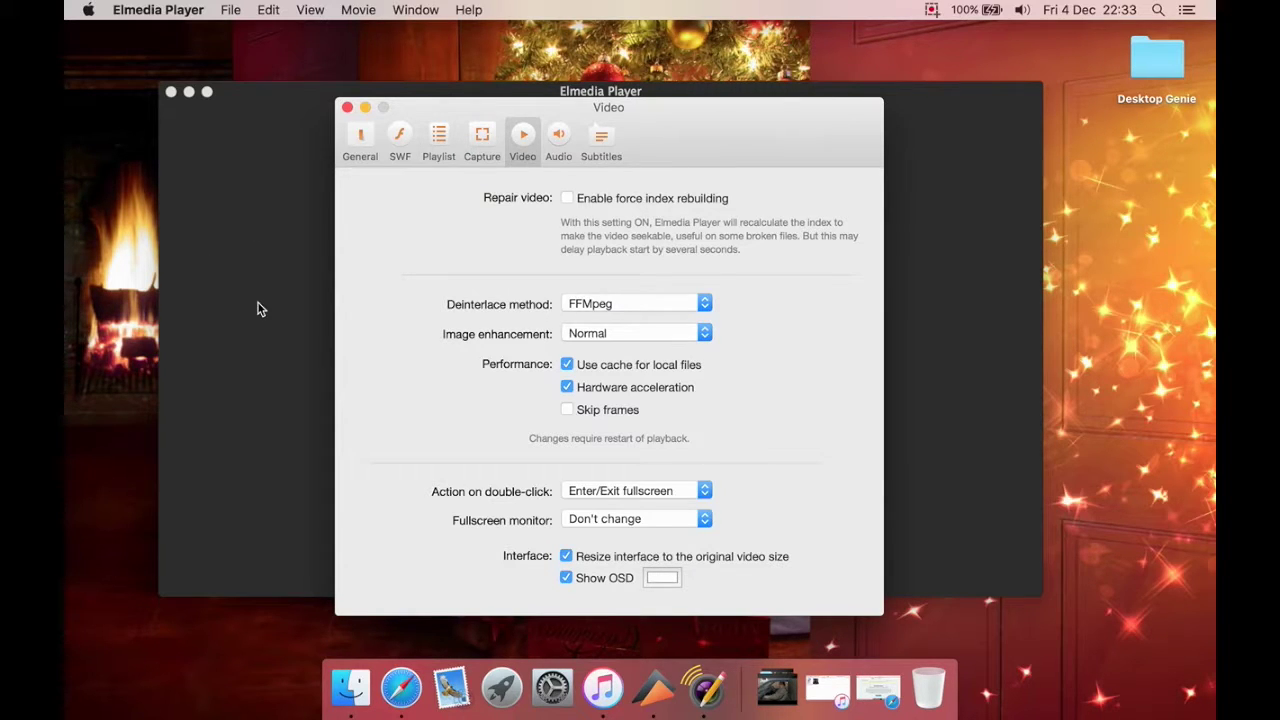
# Step: Review the choices for the double-click action and the fullscreen monitor, keeping Enter/Exit fullscreen and Don't change
pyautogui.click(646, 500)
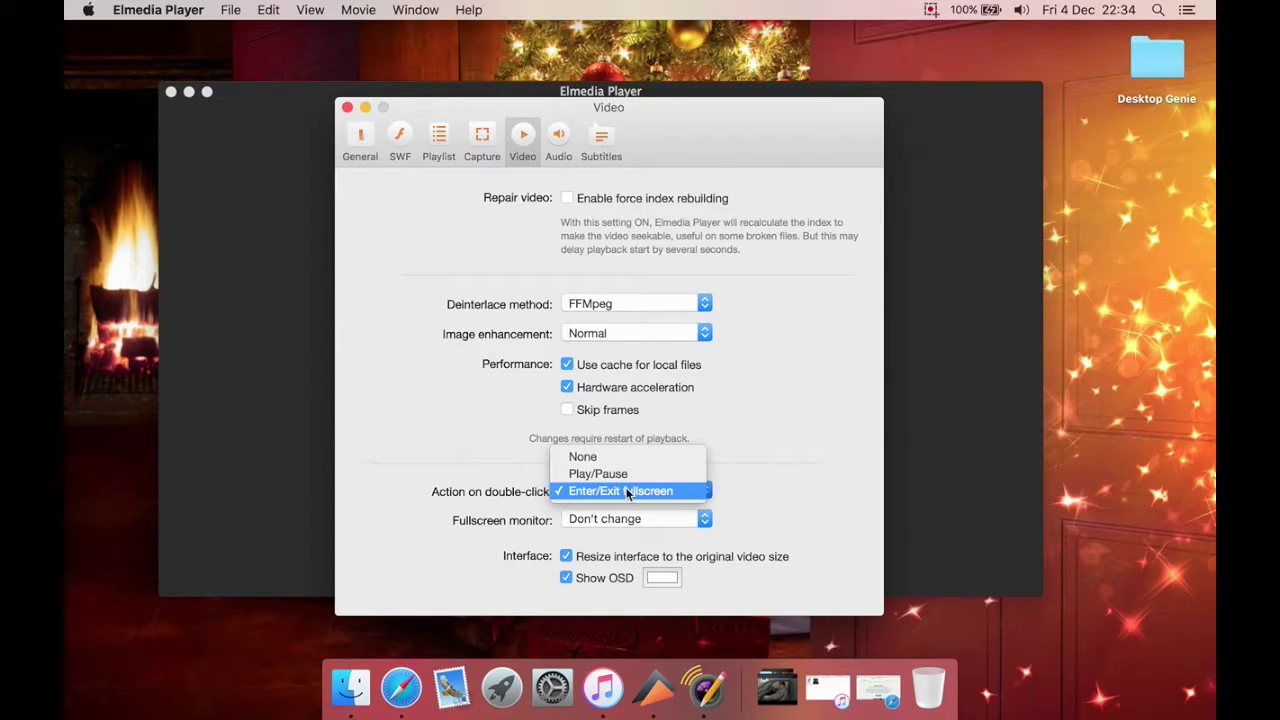
pyautogui.click(462, 464)
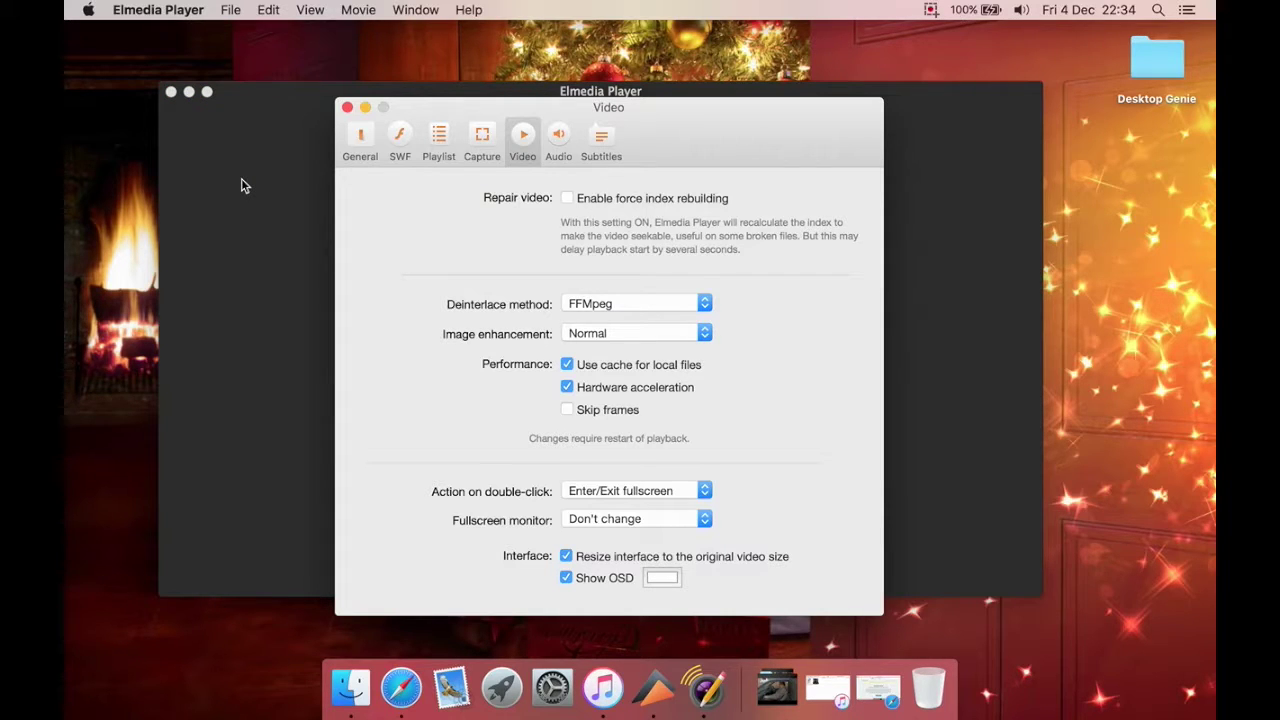
pyautogui.click(660, 494)
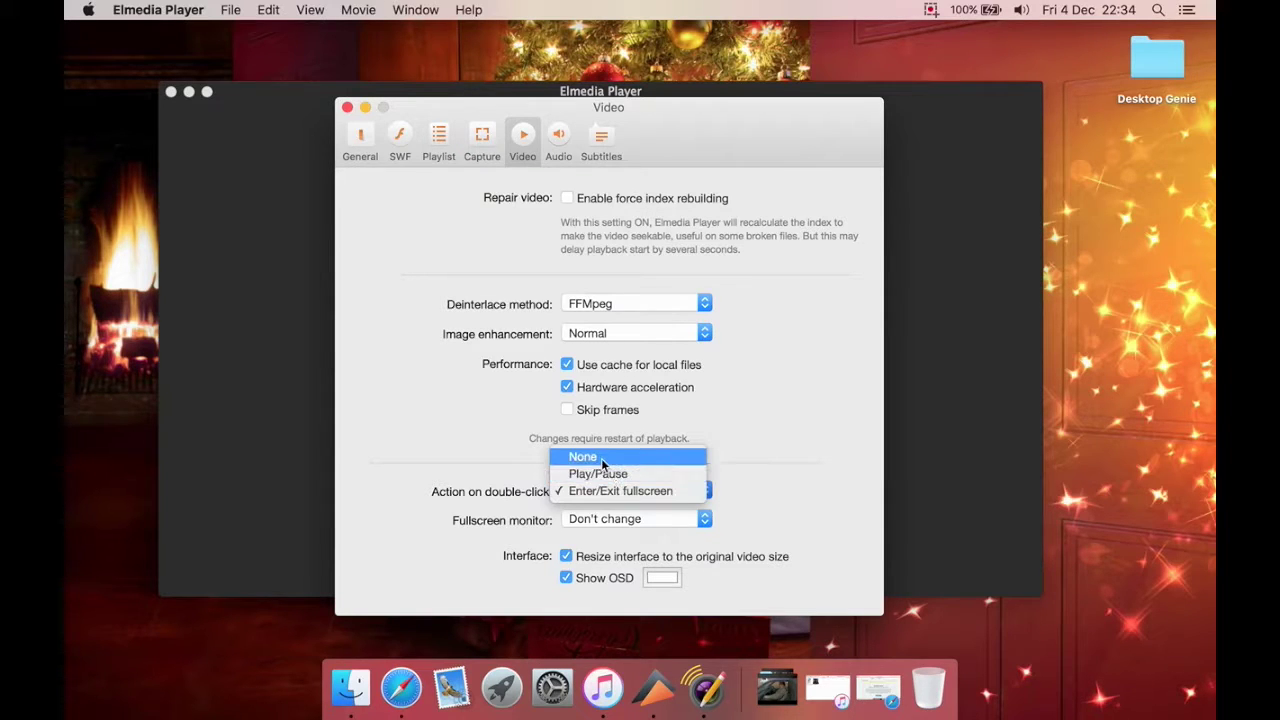
pyautogui.click(628, 490)
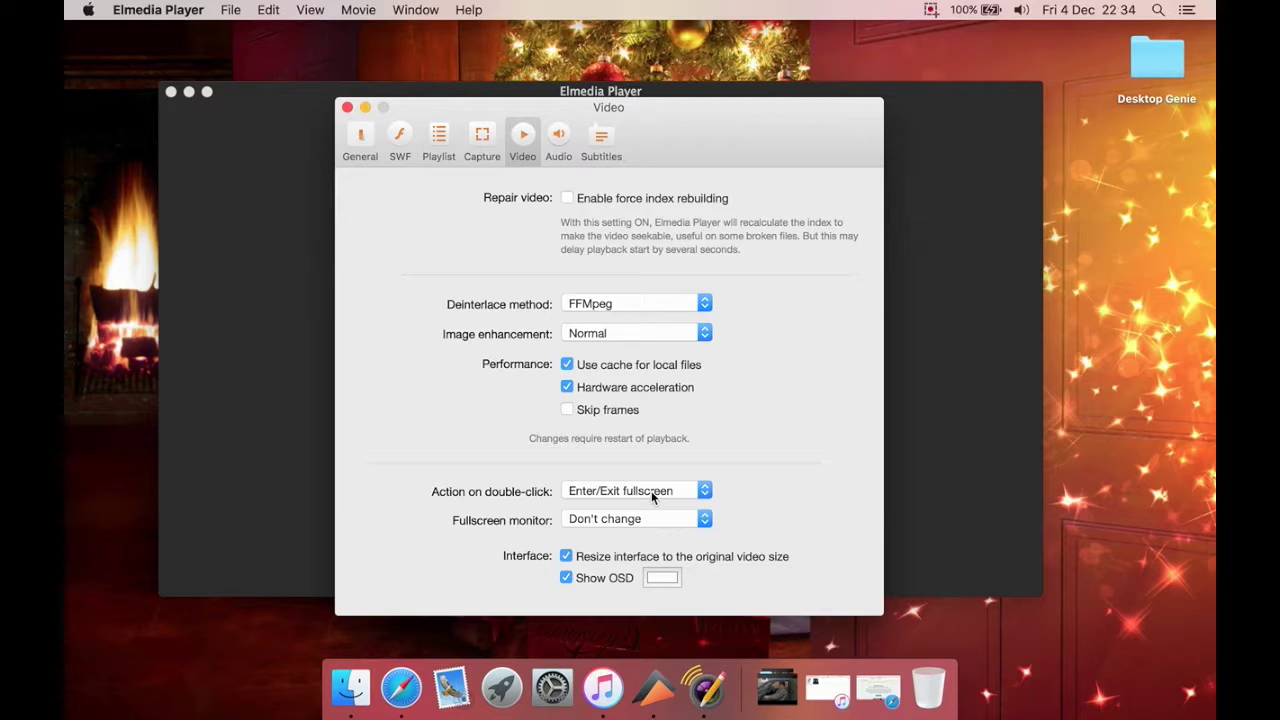
pyautogui.click(603, 519)
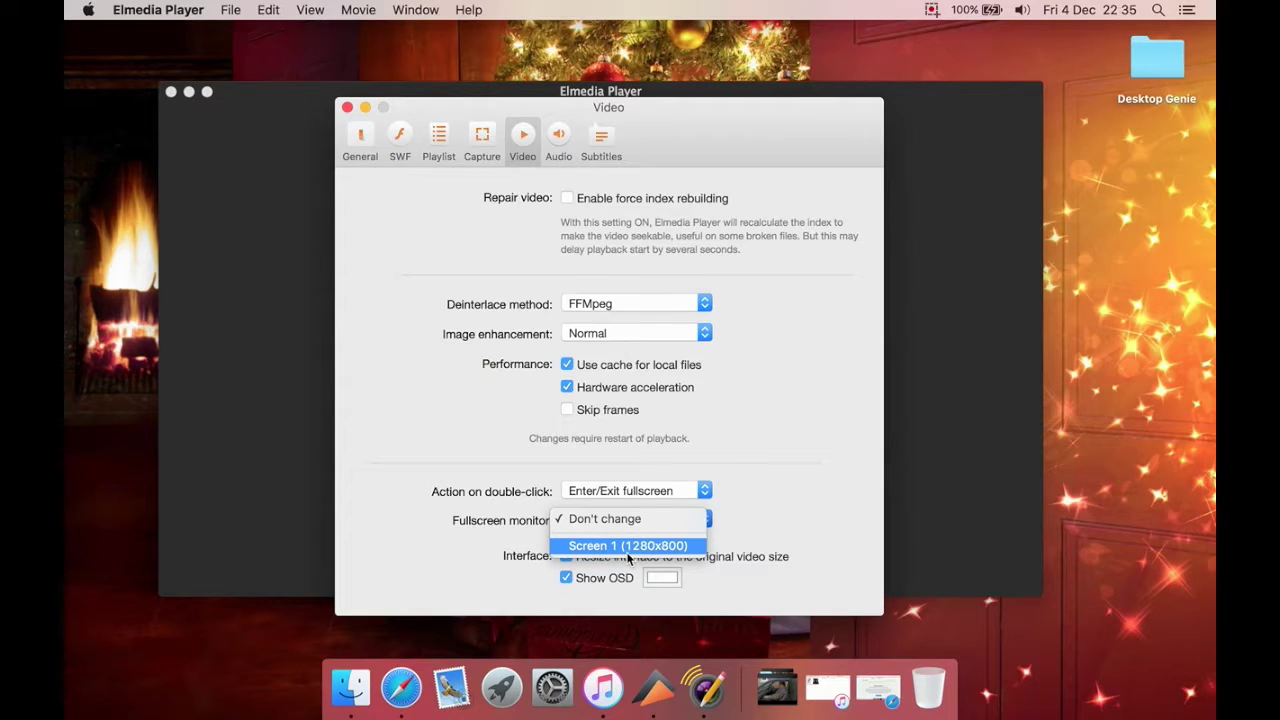
pyautogui.click(484, 569)
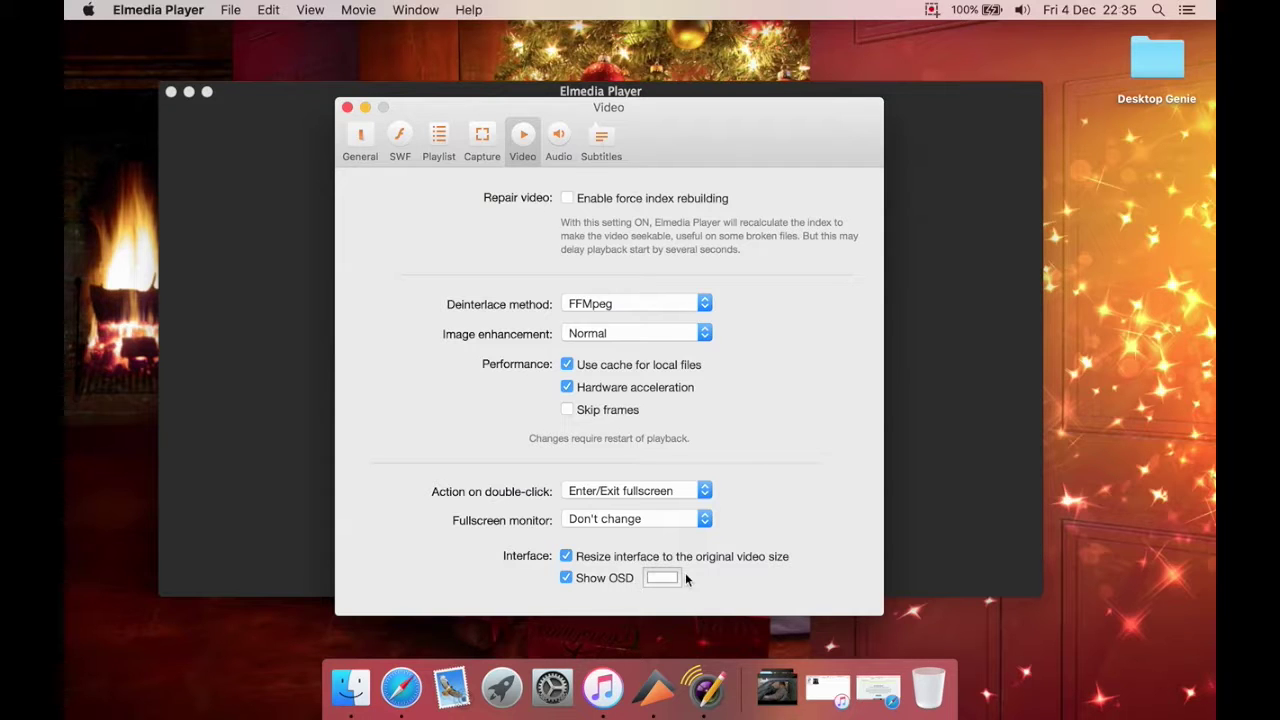
# Step: Review the audio device and playback channel choices in the Audio preferences, keeping Default Output Device and 2 (stereo)
pyautogui.click(559, 140)
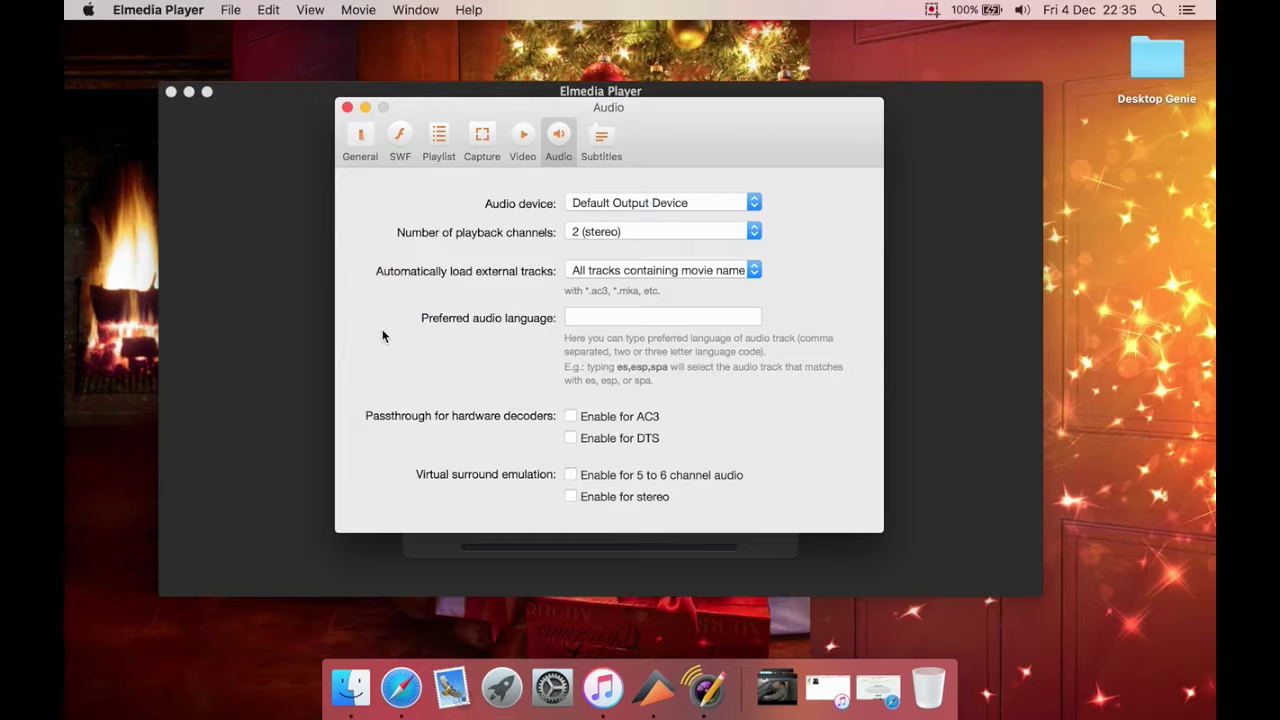
pyautogui.click(625, 203)
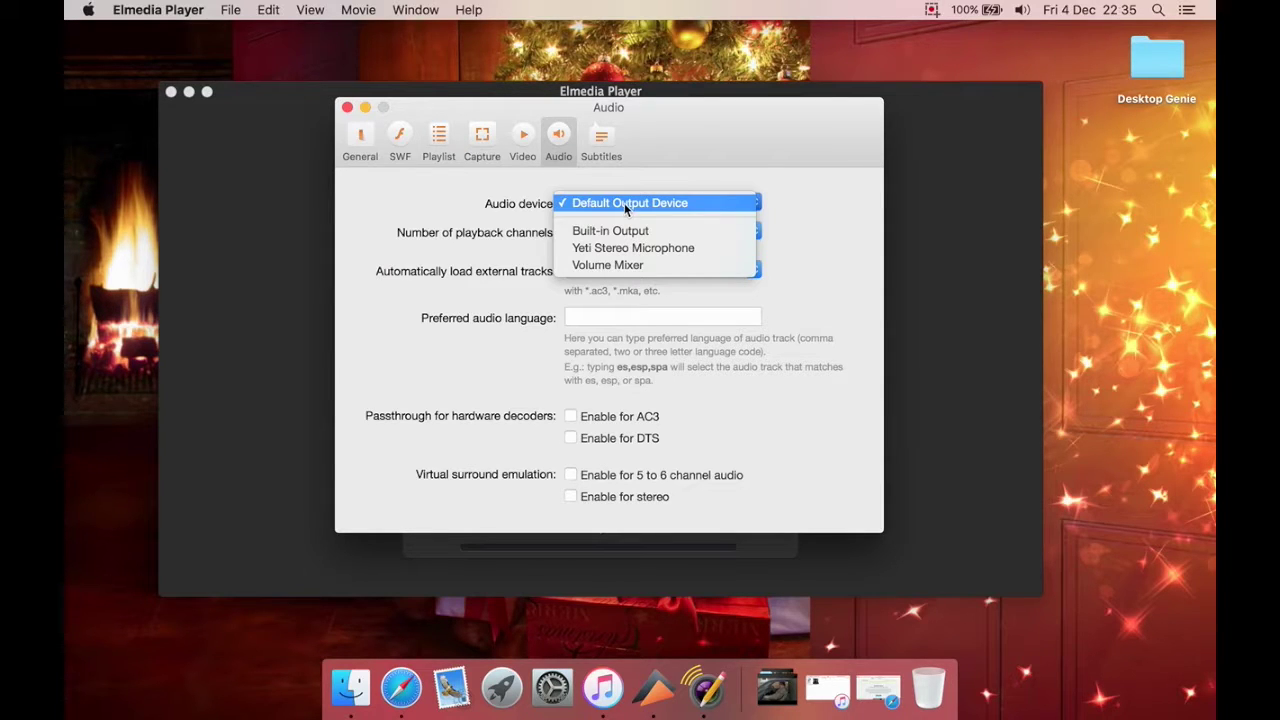
pyautogui.click(624, 203)
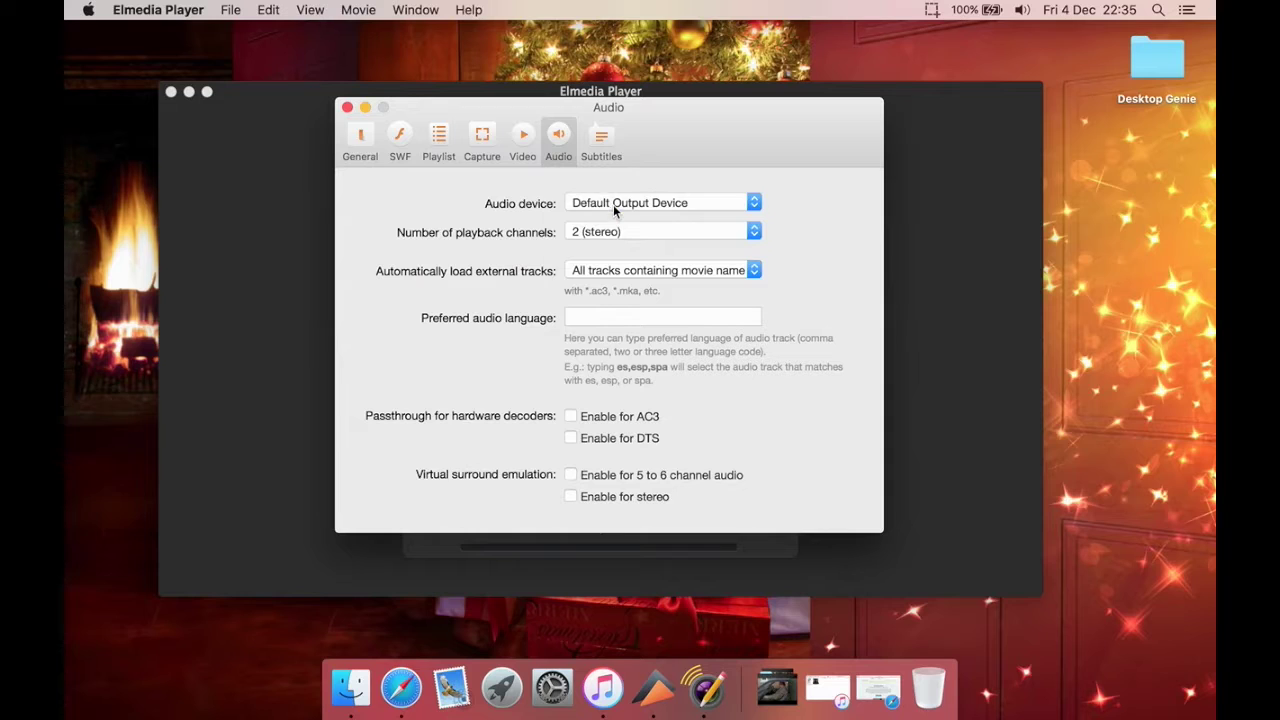
pyautogui.click(613, 204)
pyautogui.click(429, 239)
pyautogui.click(620, 232)
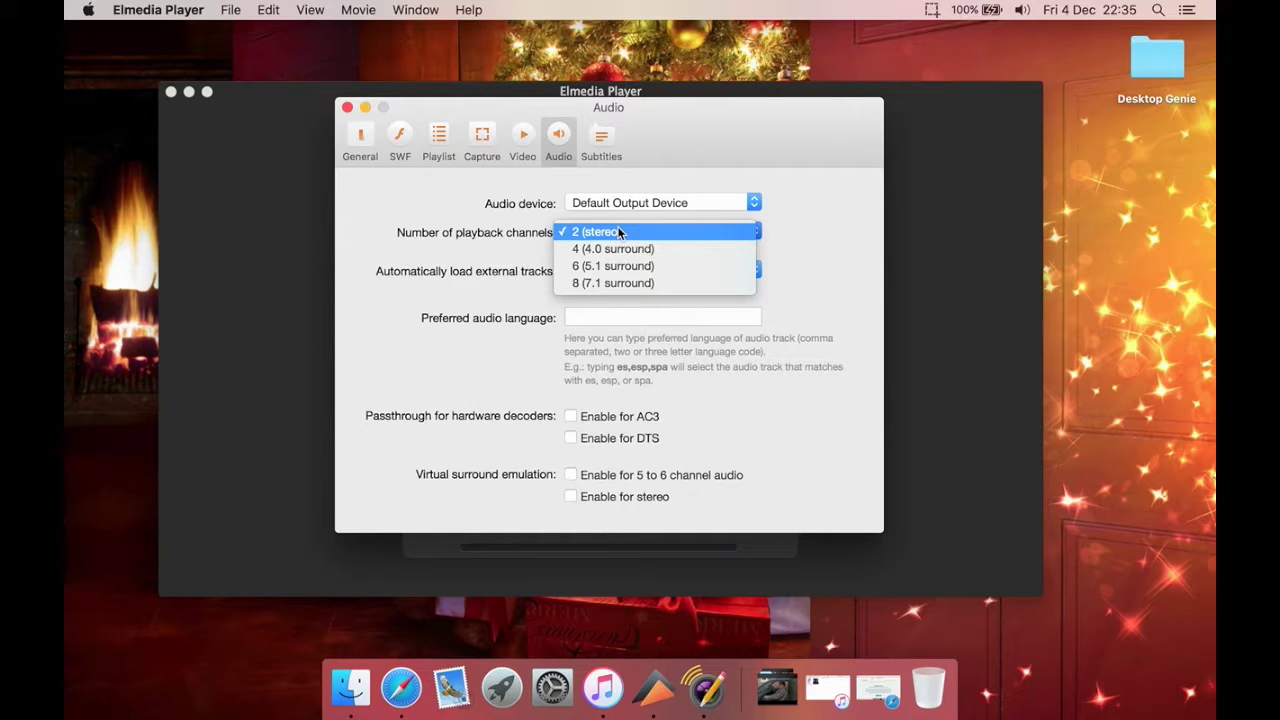
pyautogui.click(461, 282)
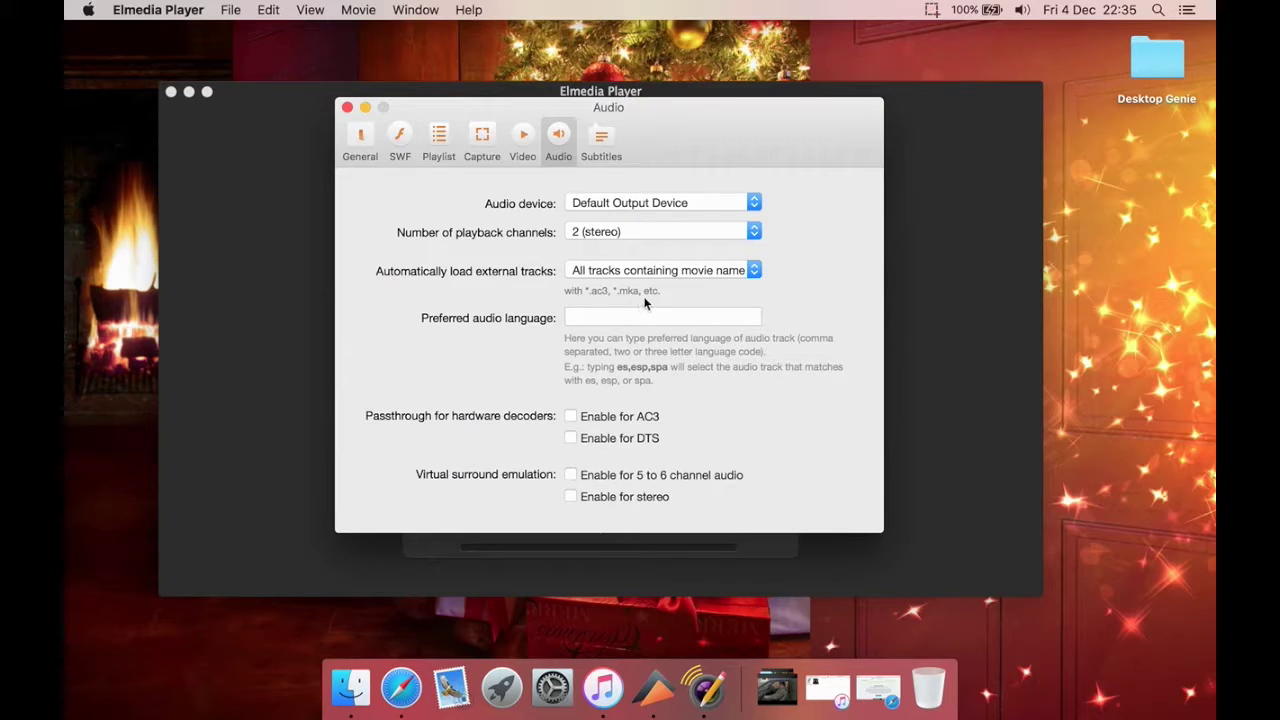
# Step: Review the choices for automatically loading external audio tracks, keeping All tracks containing movie name, and the virtual surround emulation options
pyautogui.click(697, 270)
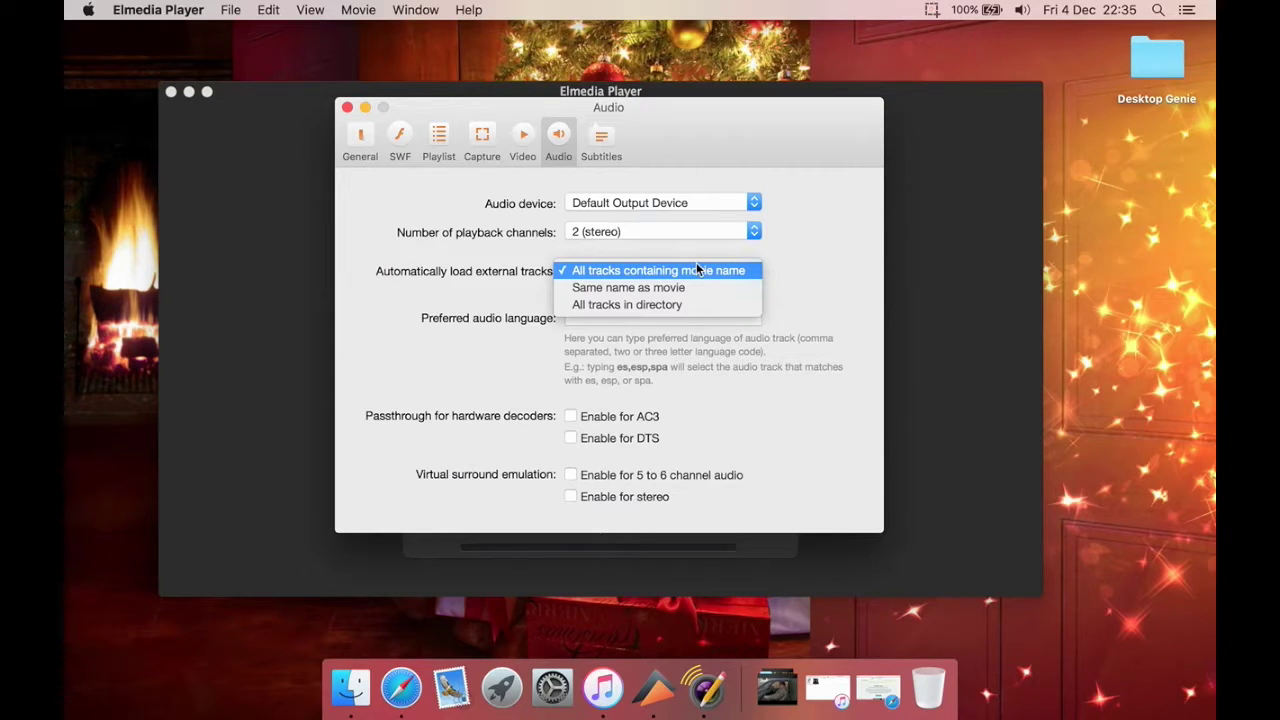
pyautogui.click(471, 295)
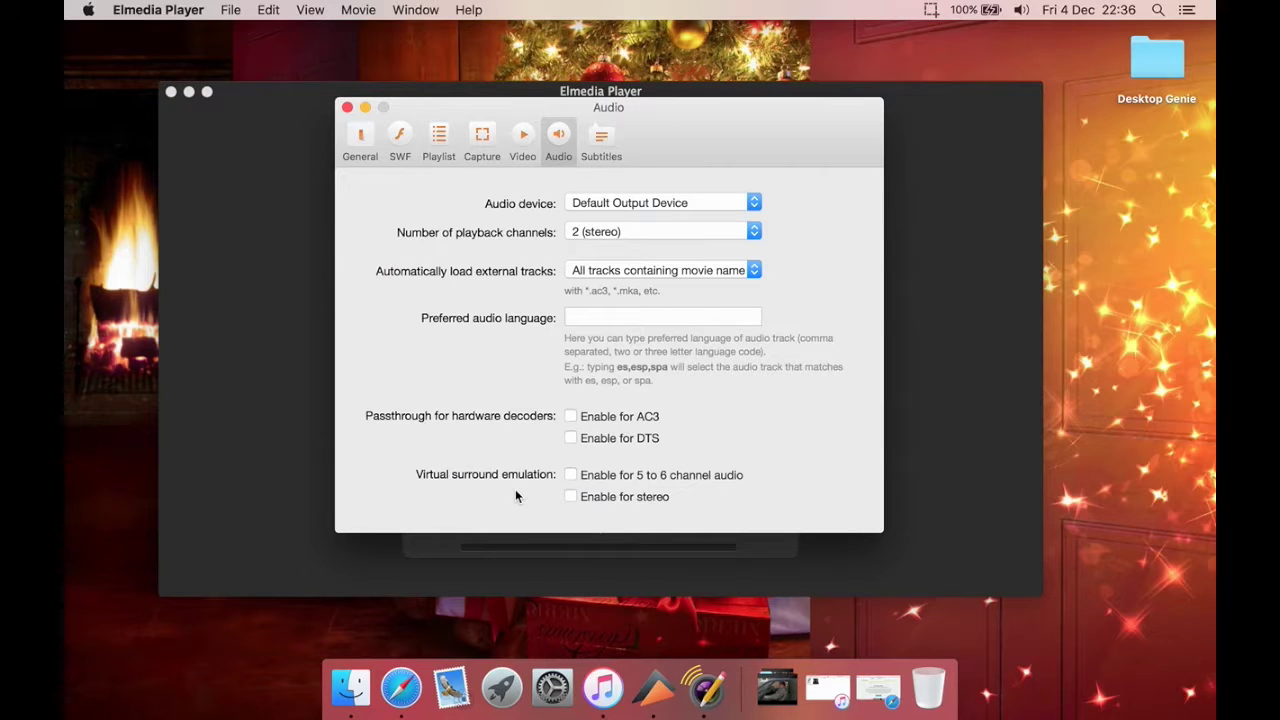
pyautogui.click(583, 505)
# Step: Review the Autoload subtitles choices in the Subtitles preferences, keeping All subs containing movie name
pyautogui.click(601, 145)
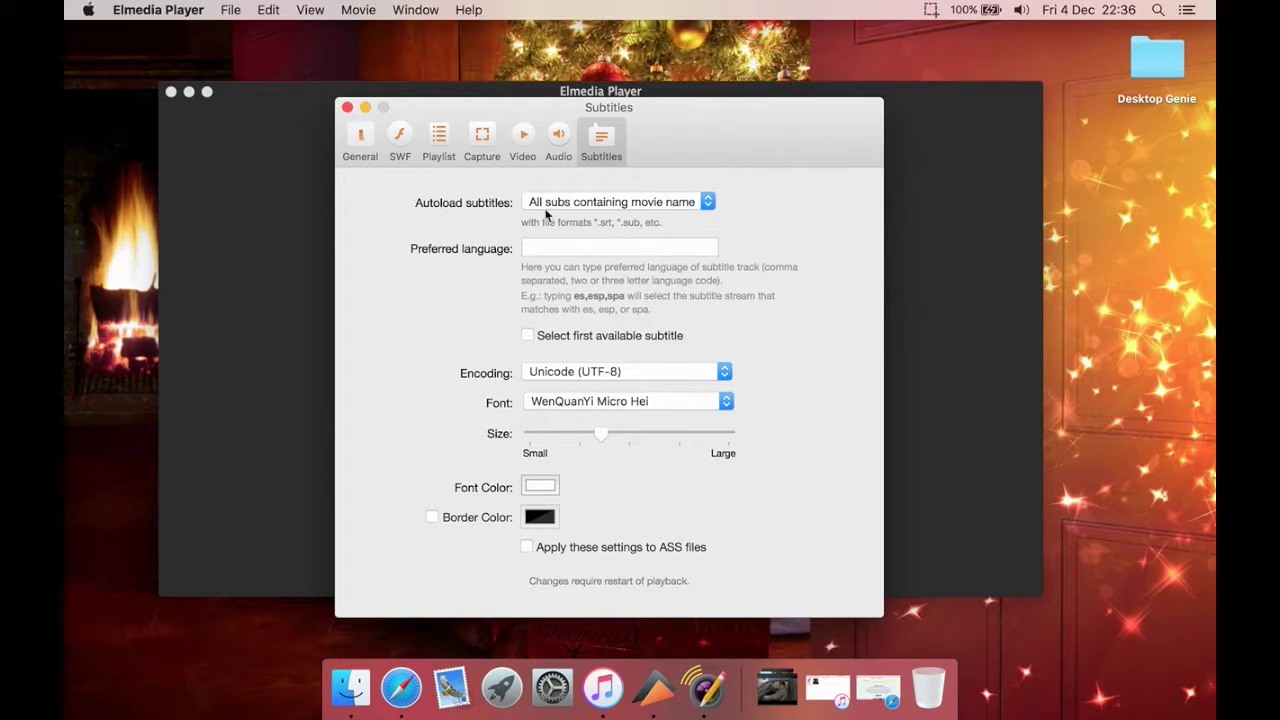
pyautogui.click(575, 205)
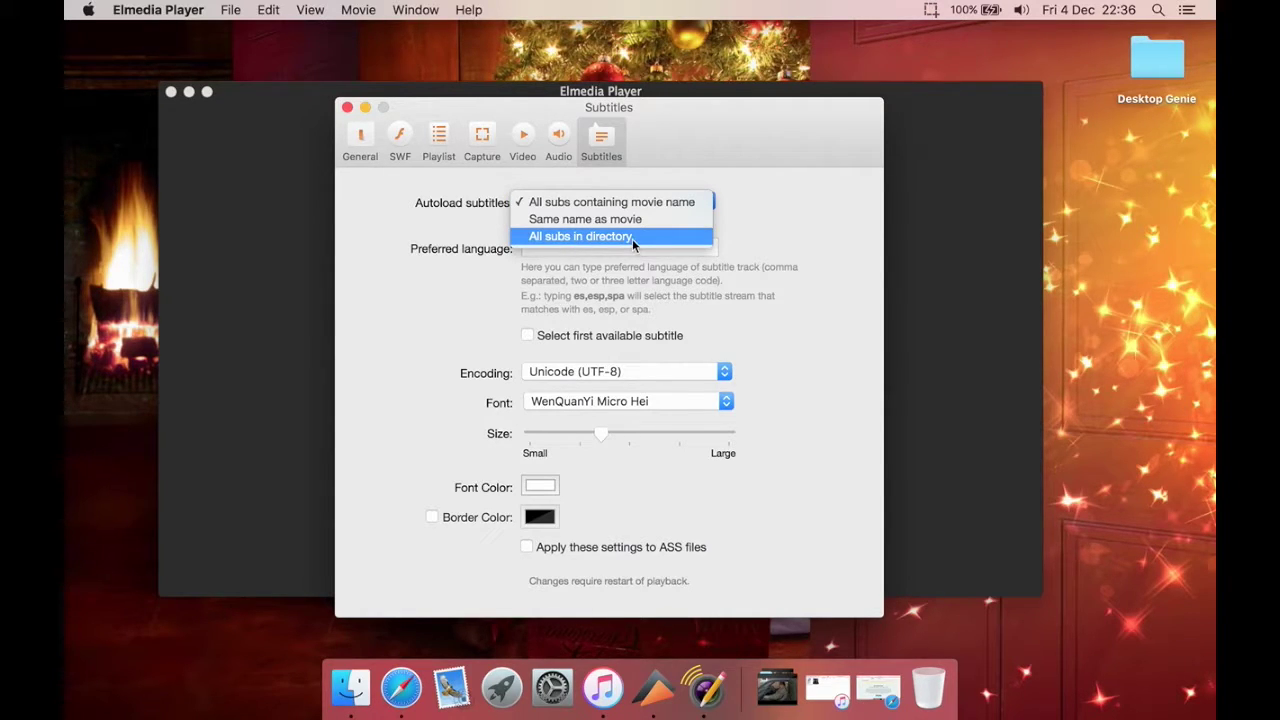
pyautogui.click(480, 206)
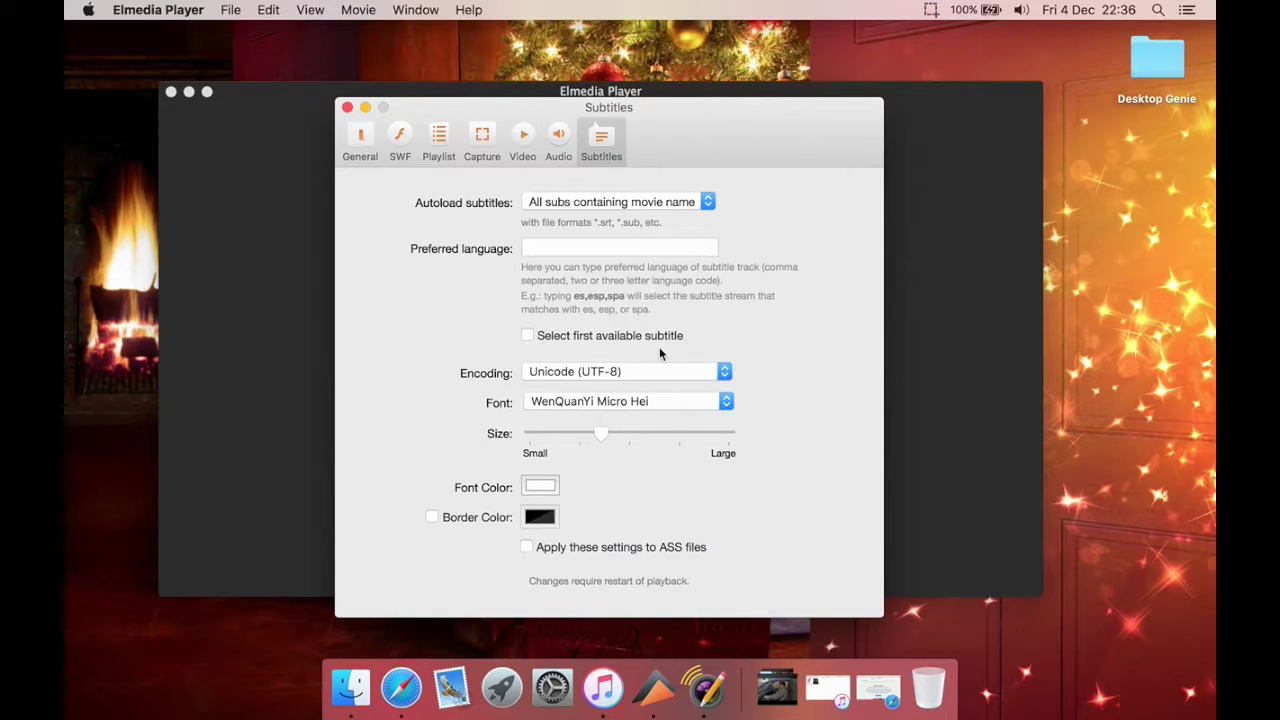
# Step: Review the available subtitle encodings and fonts, keeping Unicode (UTF-8) and WenQuanYi Micro Hei
pyautogui.click(650, 372)
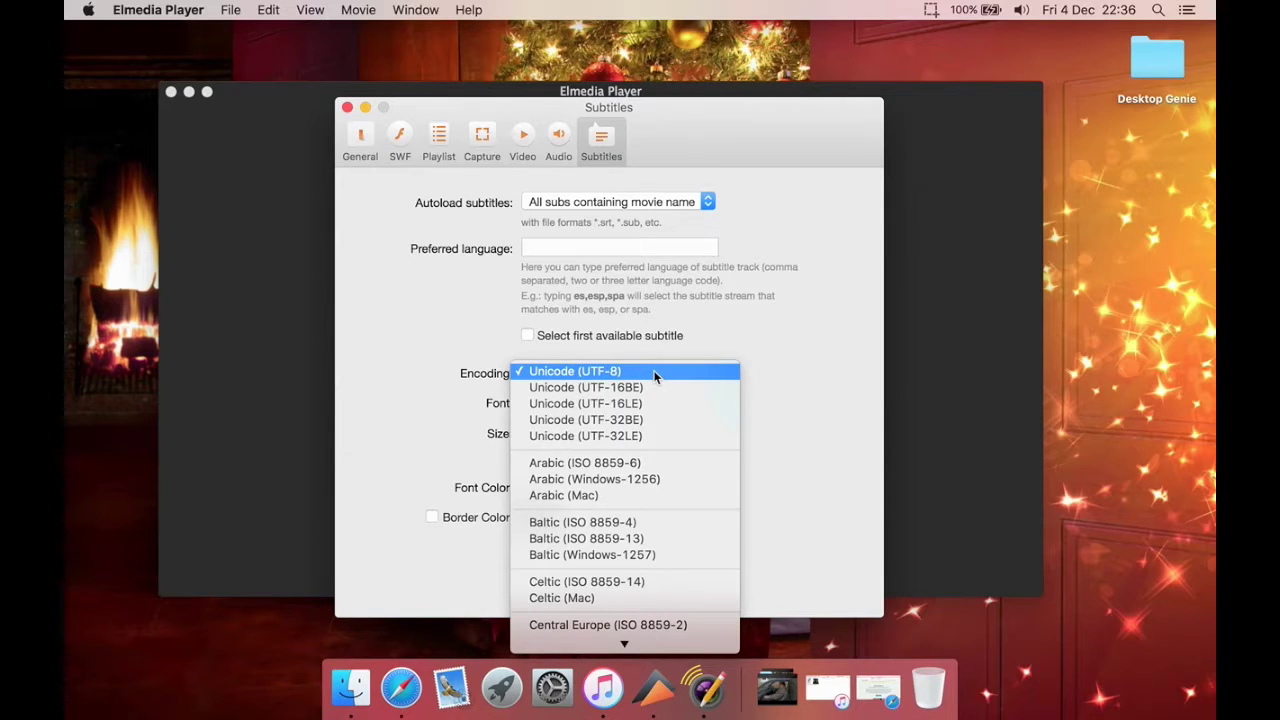
pyautogui.click(430, 380)
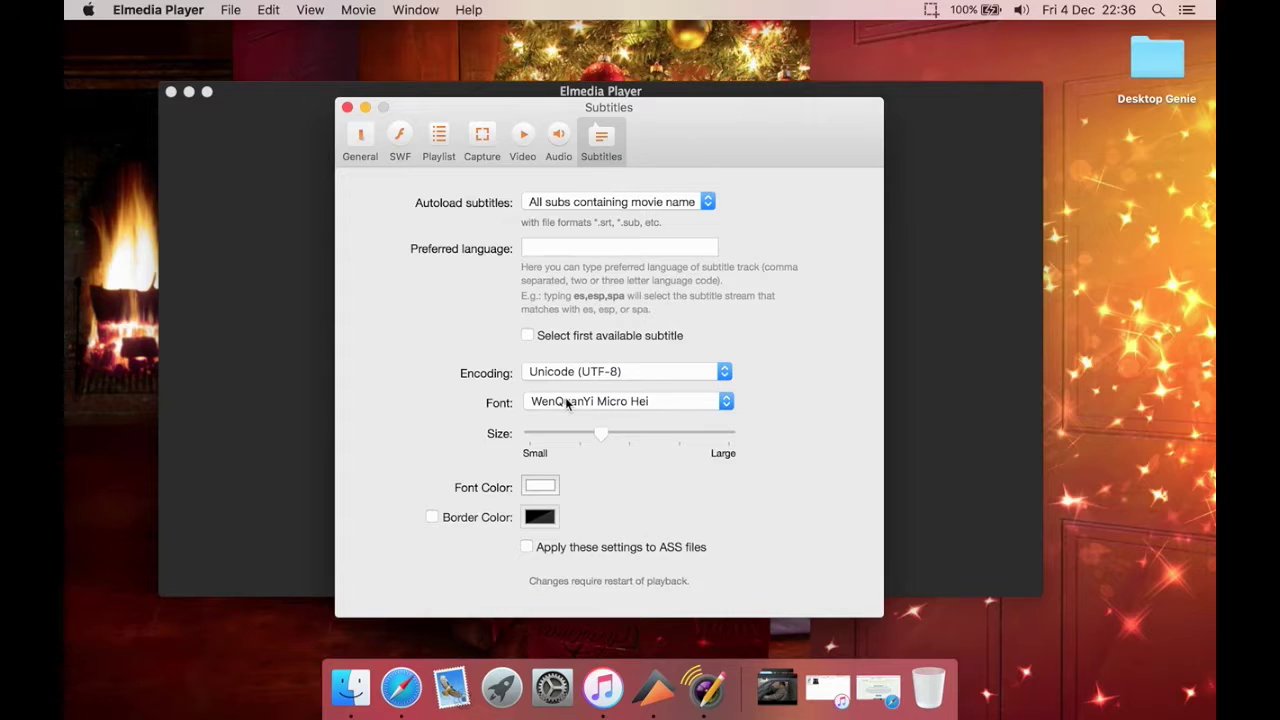
pyautogui.click(567, 402)
pyautogui.click(423, 406)
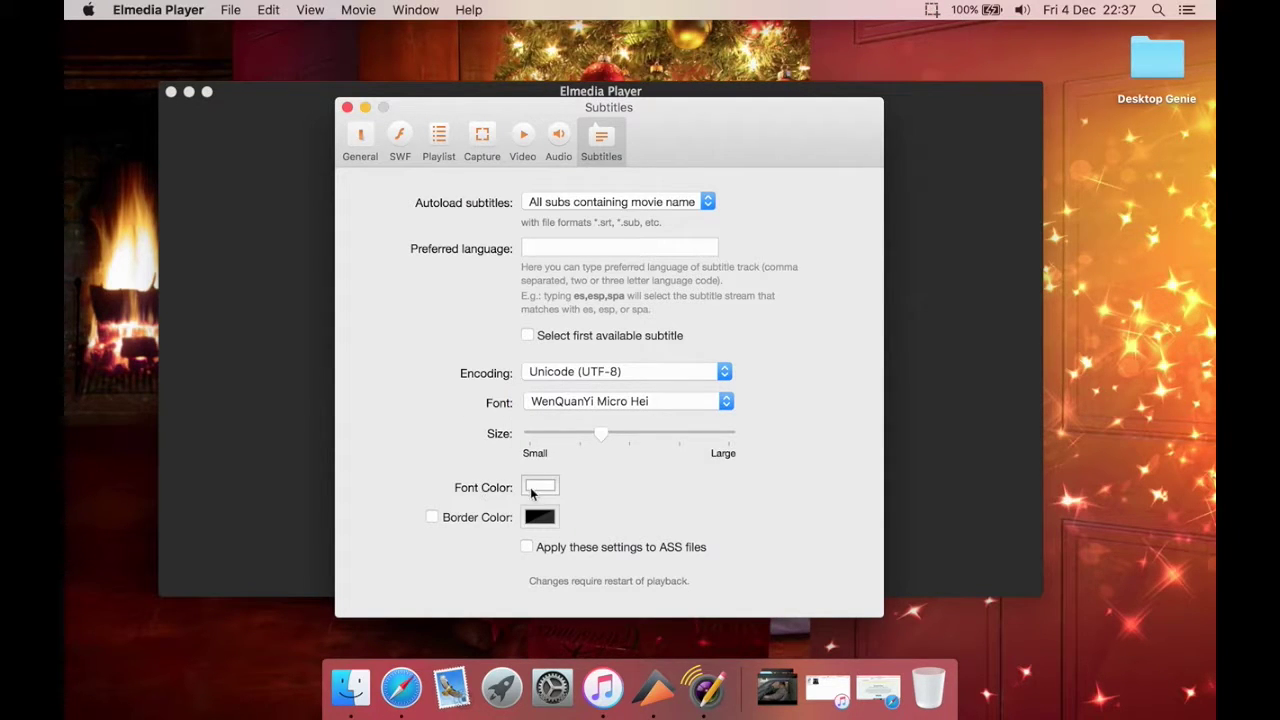
# Step: Try the subtitle Border Color option, leave it disabled, and close the preferences
pyautogui.click(431, 518)
pyautogui.click(431, 517)
pyautogui.click(357, 133)
pyautogui.click(347, 108)
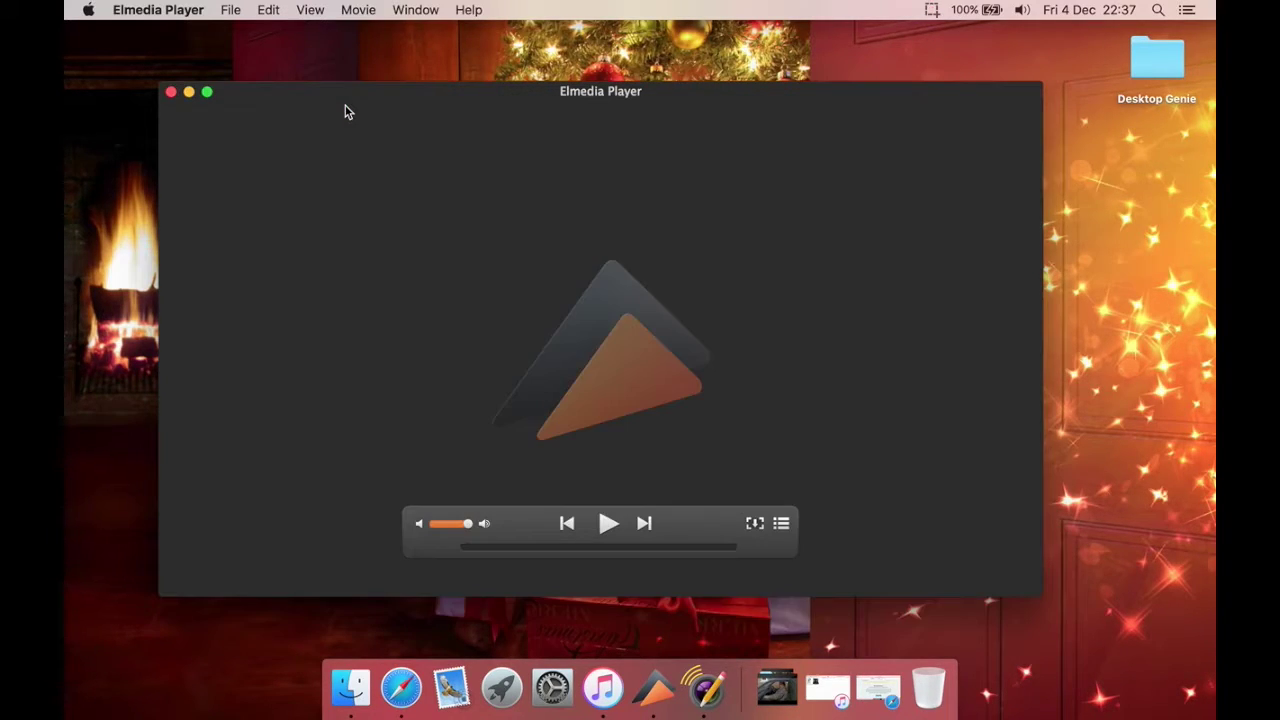
# Step: Examine the Open Online Video dialog, including its URL field and Add to playlist option, and cancel it
pyautogui.click(229, 9)
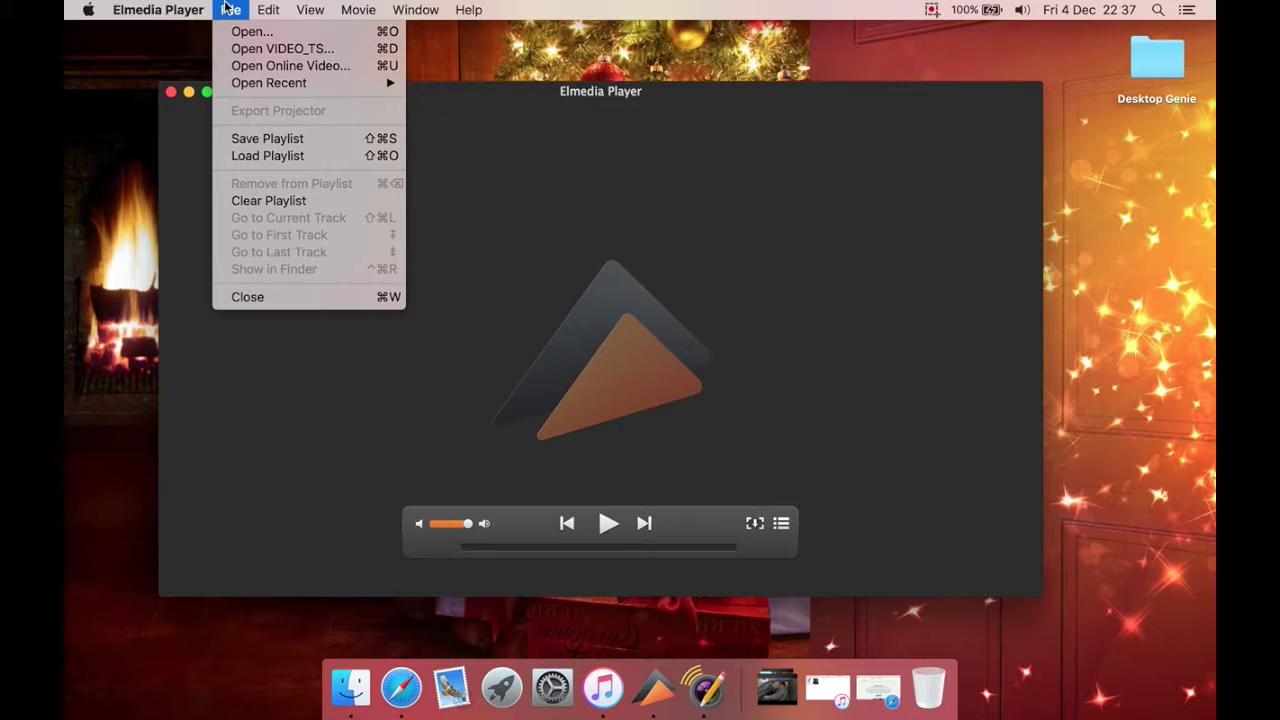
pyautogui.click(262, 66)
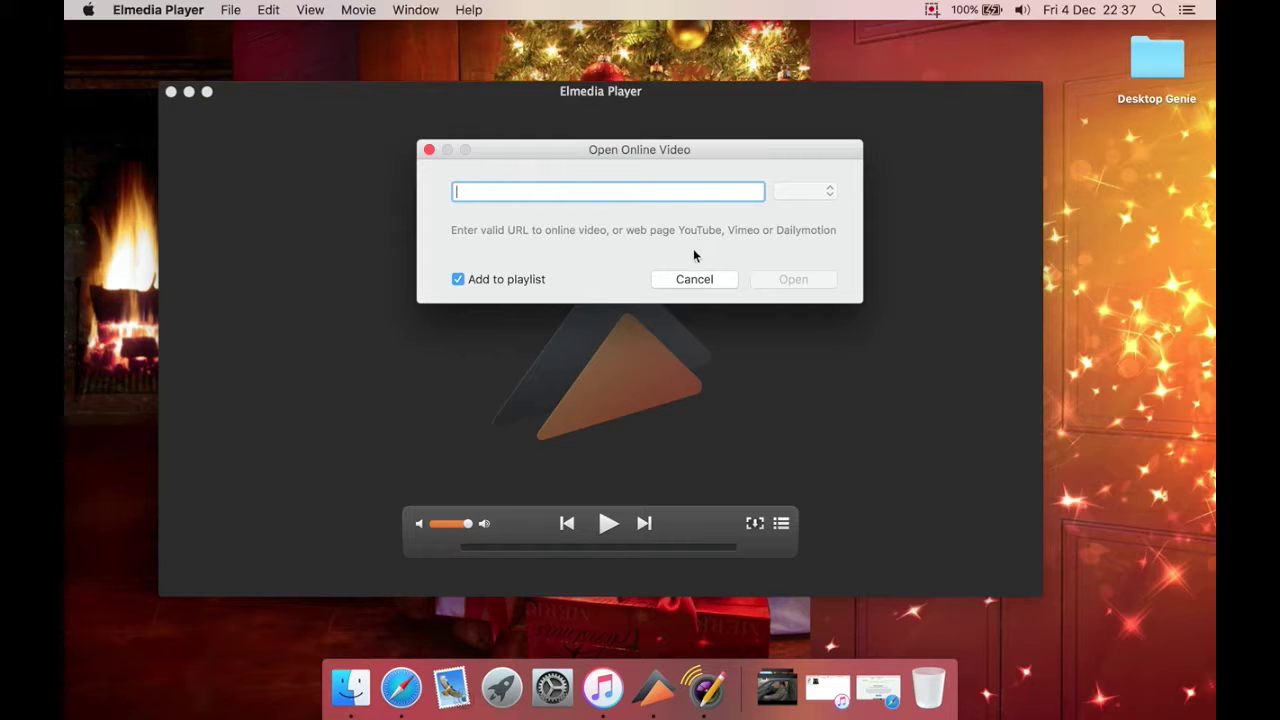
pyautogui.click(496, 278)
pyautogui.click(710, 281)
# Step: Review the file commands and the aspect ratio and rotation choices, and try full-screen mode before returning to the windowed player
pyautogui.click(230, 10)
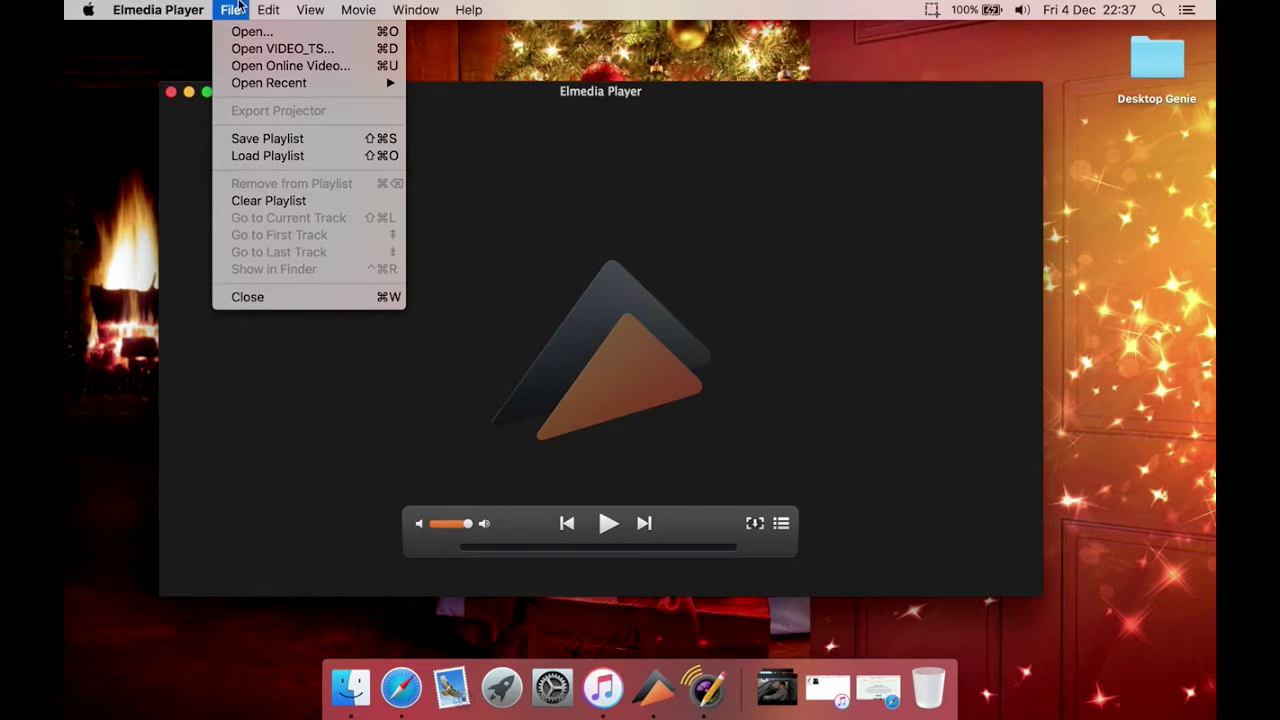
pyautogui.moveTo(271, 8)
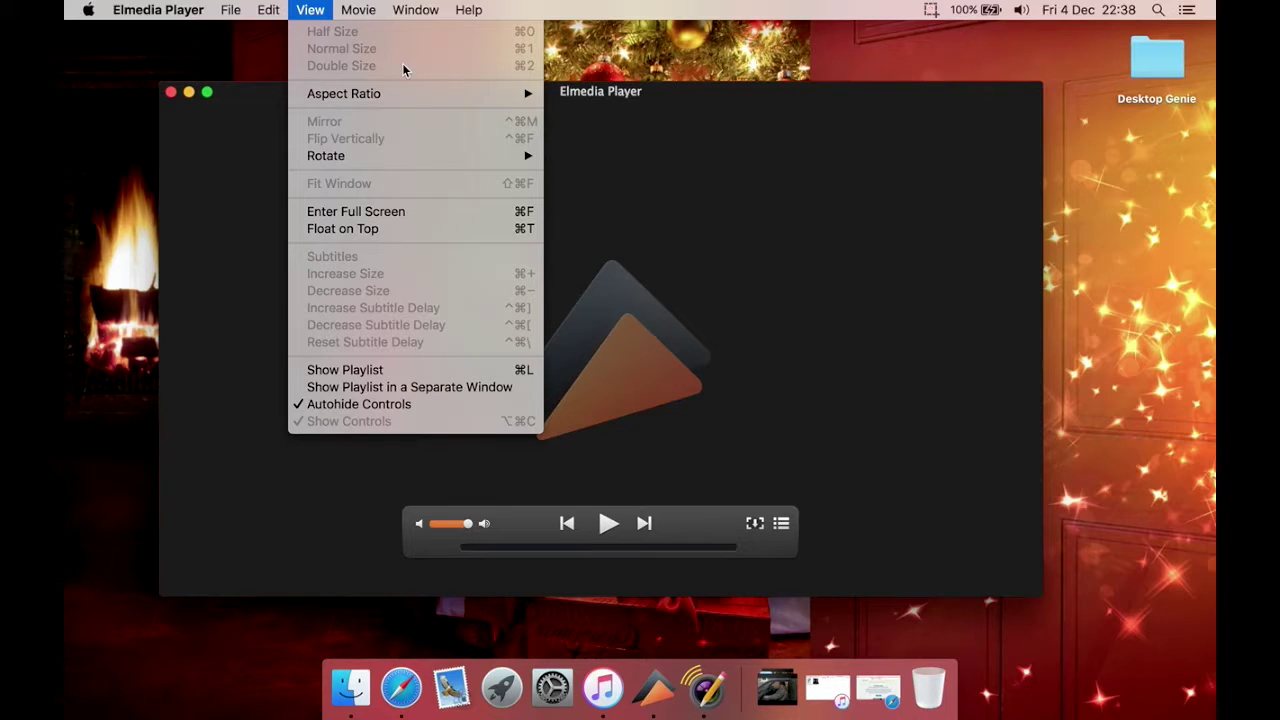
pyautogui.moveTo(401, 96)
pyautogui.moveTo(406, 157)
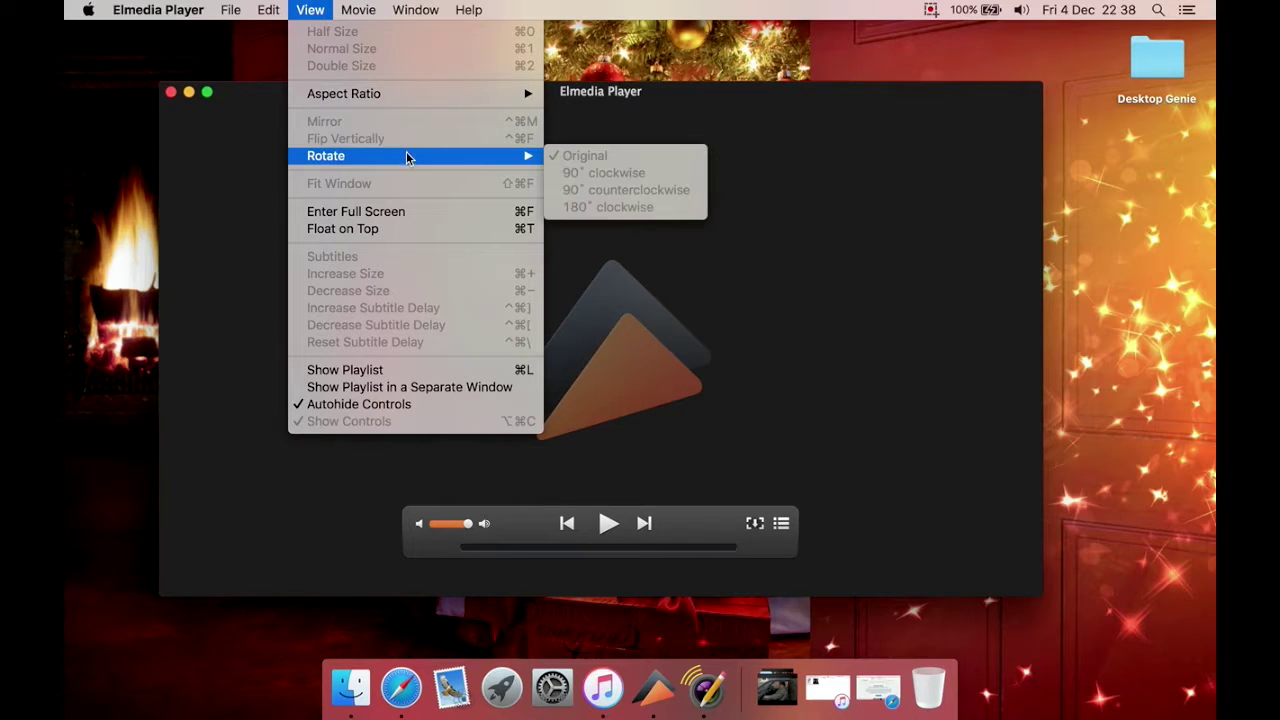
pyautogui.click(393, 220)
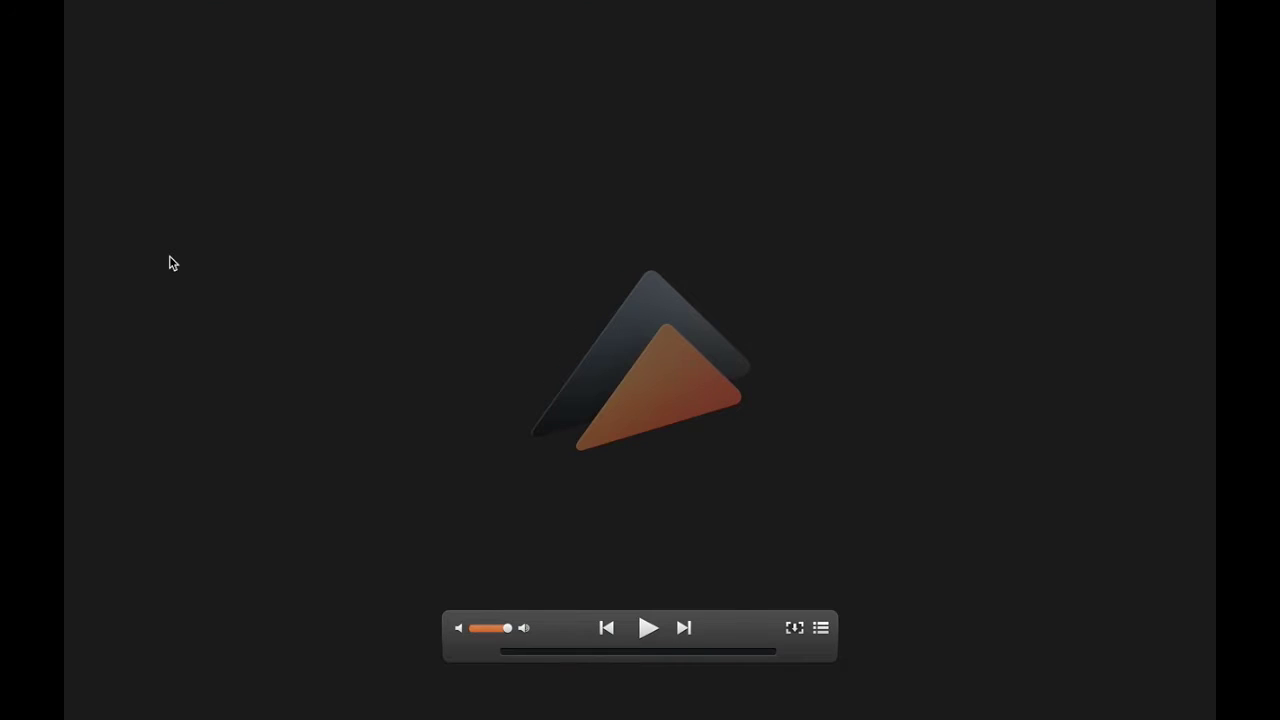
pyautogui.press('Escape')
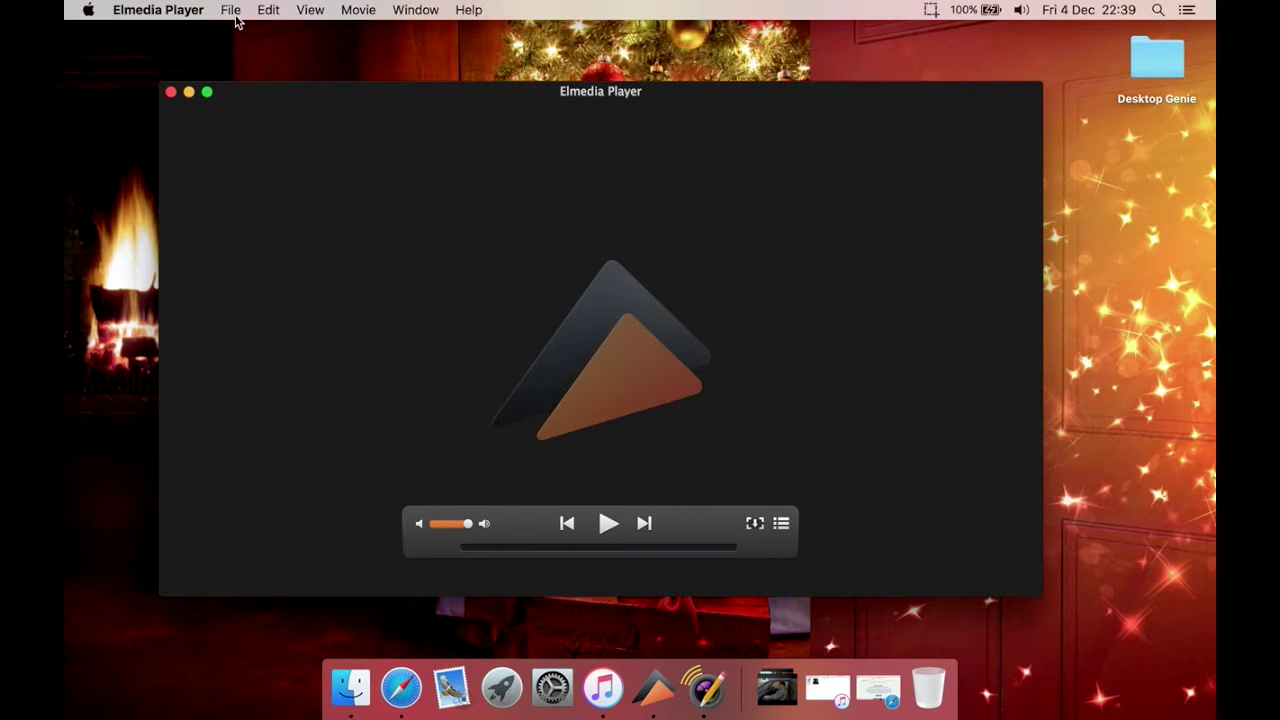
# Step: Examine the view commands for subtitles, playlist and controls, and the movie commands for playback, volume and screenshots
pyautogui.click(272, 14)
pyautogui.moveTo(301, 16)
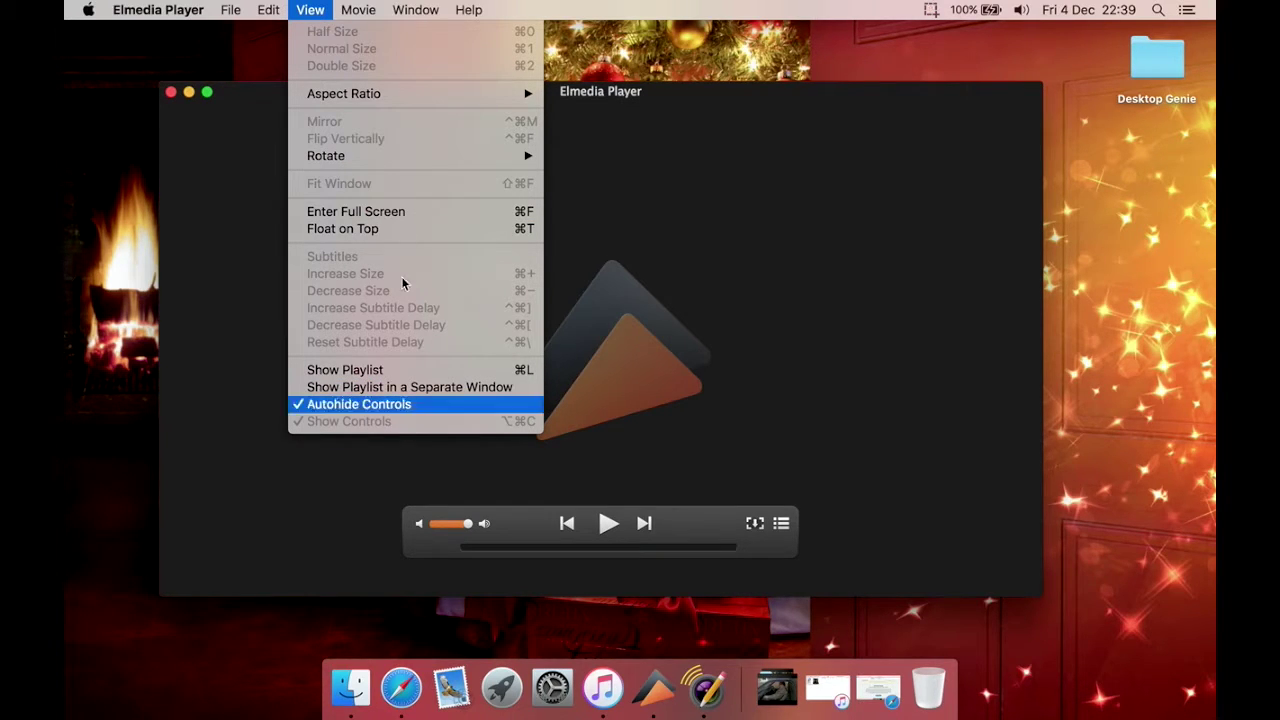
pyautogui.moveTo(369, 7)
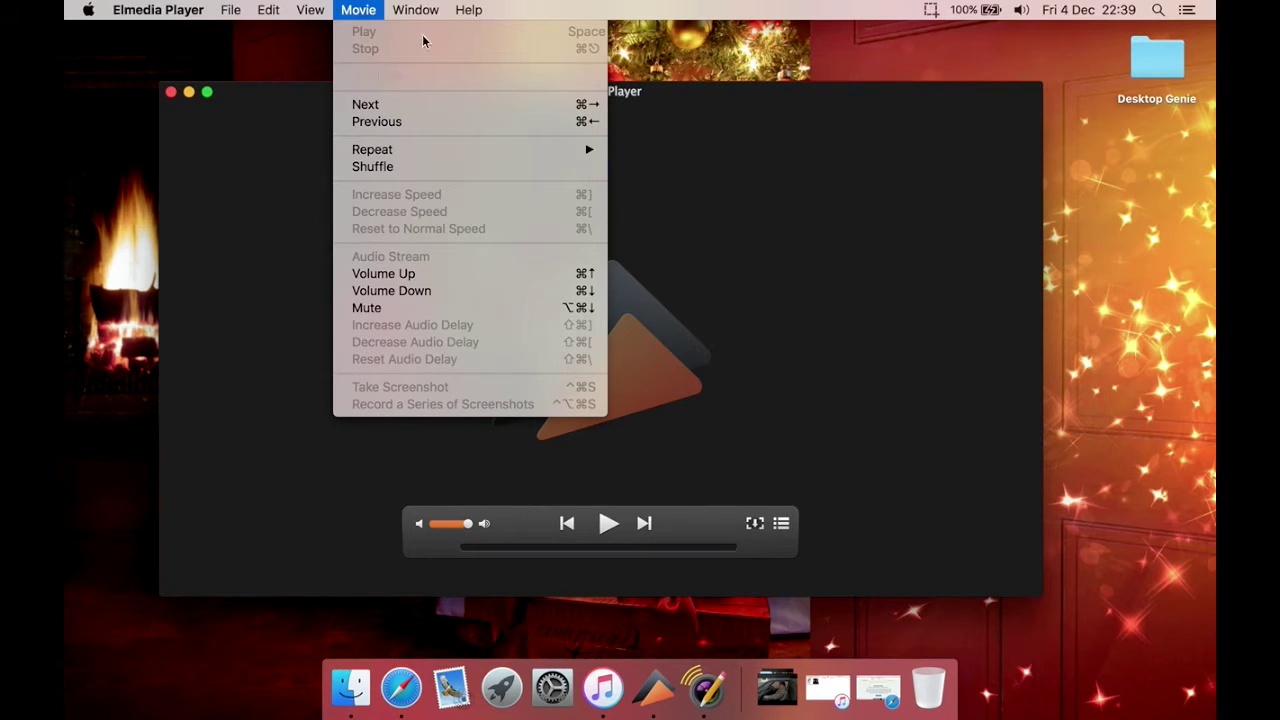
# Step: Enable the Equalizer, review its presets while keeping Manual, and disable and close the Equalizer
pyautogui.moveTo(411, 4)
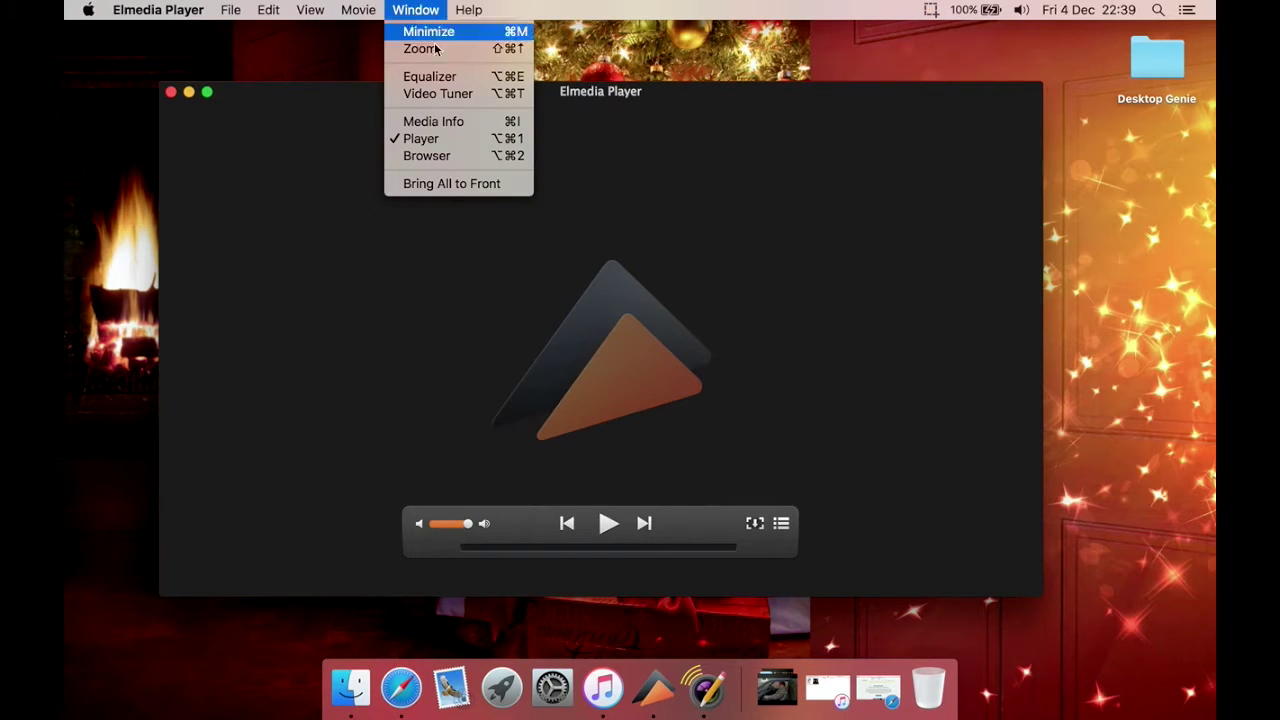
pyautogui.click(449, 80)
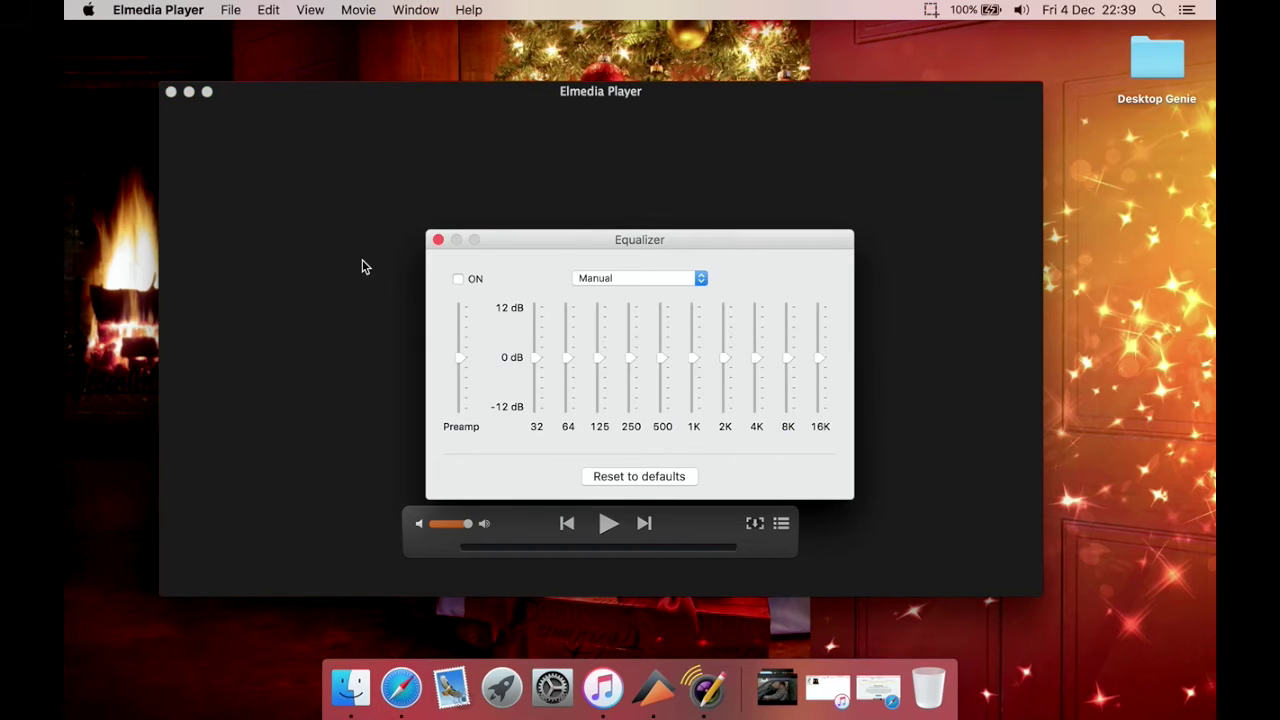
pyautogui.click(459, 279)
pyautogui.click(657, 279)
pyautogui.click(657, 279)
pyautogui.click(610, 278)
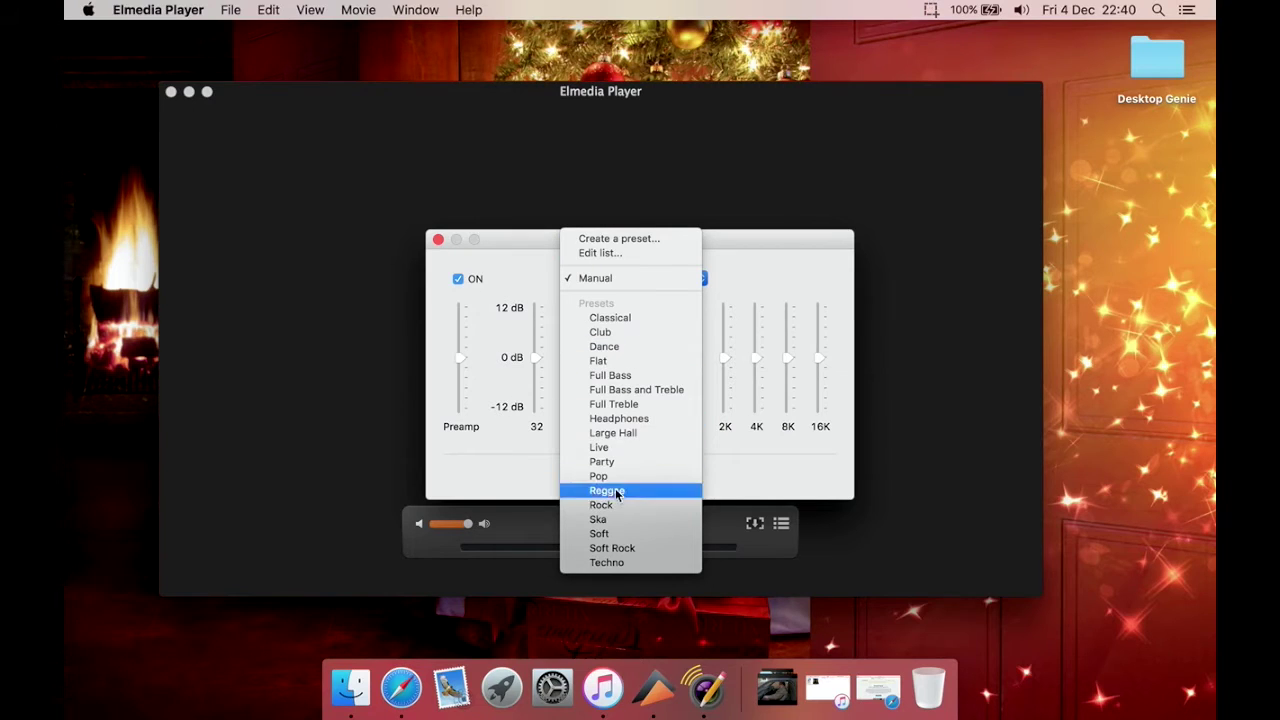
pyautogui.click(500, 277)
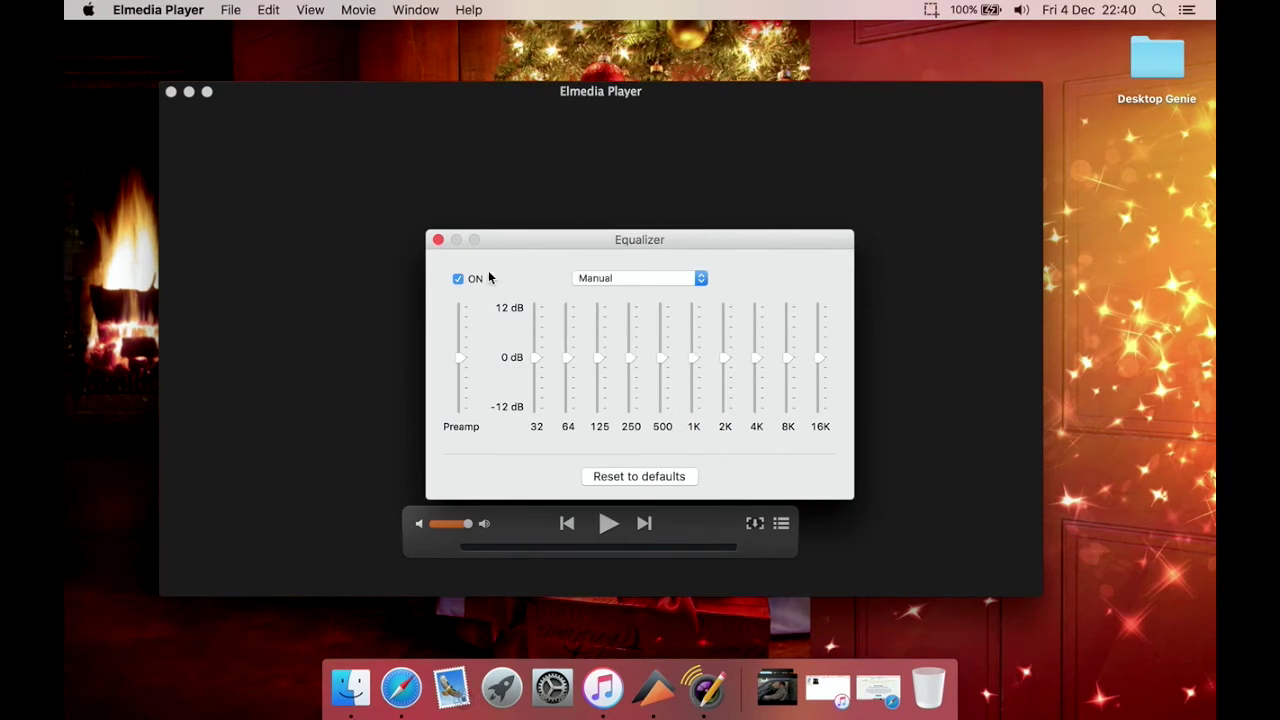
pyautogui.click(459, 279)
pyautogui.click(439, 242)
# Step: Review the Video Tuner's picture adjustment, noise reduction and sharpness controls, and close it
pyautogui.click(415, 10)
pyautogui.click(469, 93)
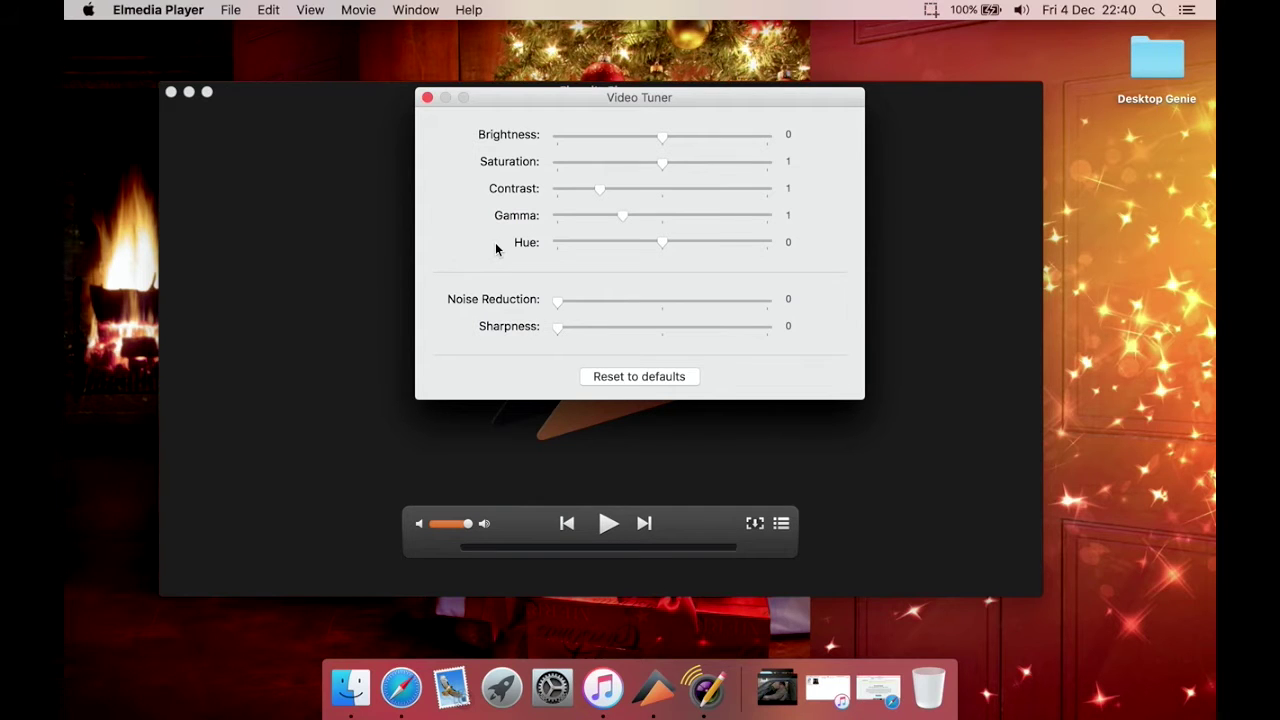
pyautogui.click(427, 97)
# Step: Check the Media Info window with no video loaded, and close it
pyautogui.click(418, 10)
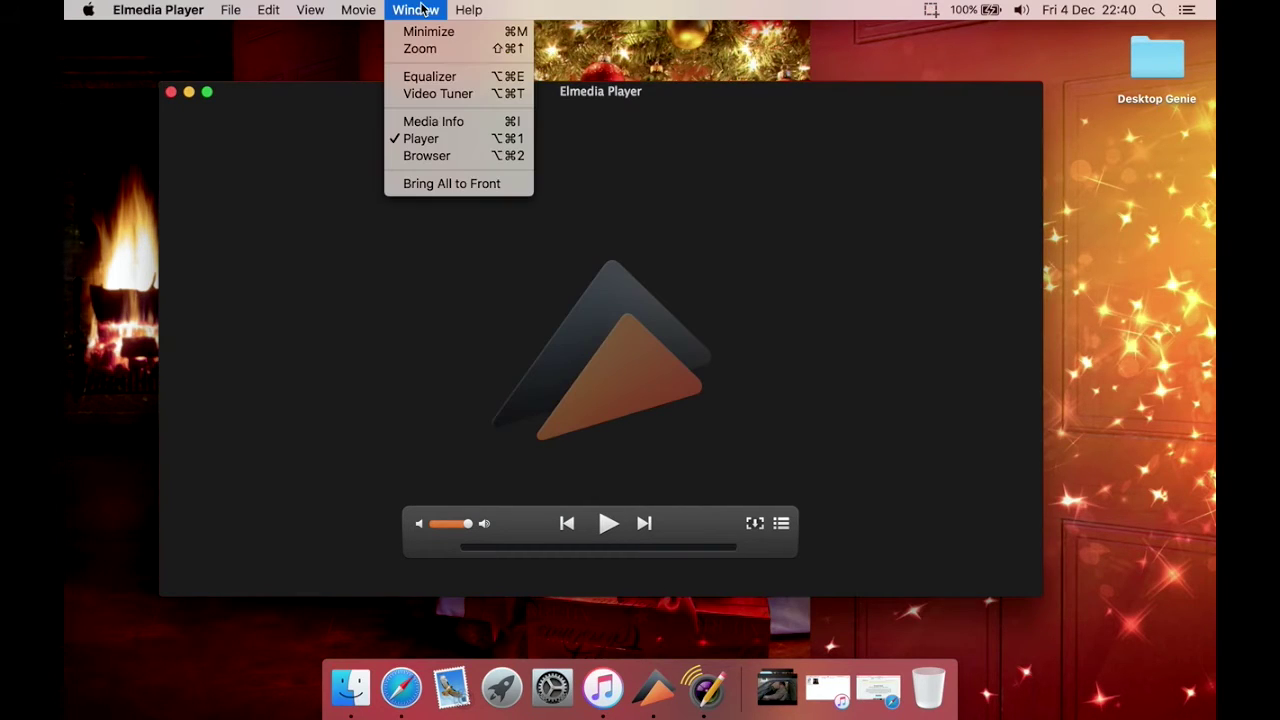
pyautogui.click(465, 128)
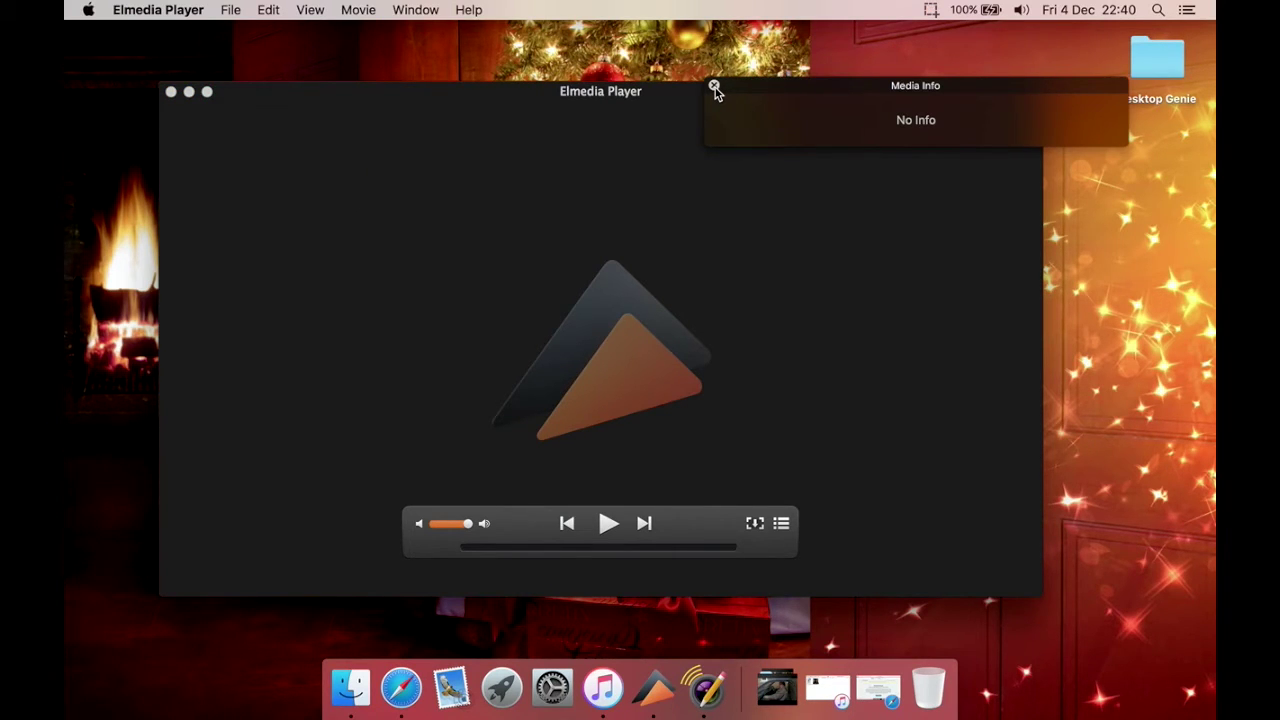
pyautogui.click(714, 87)
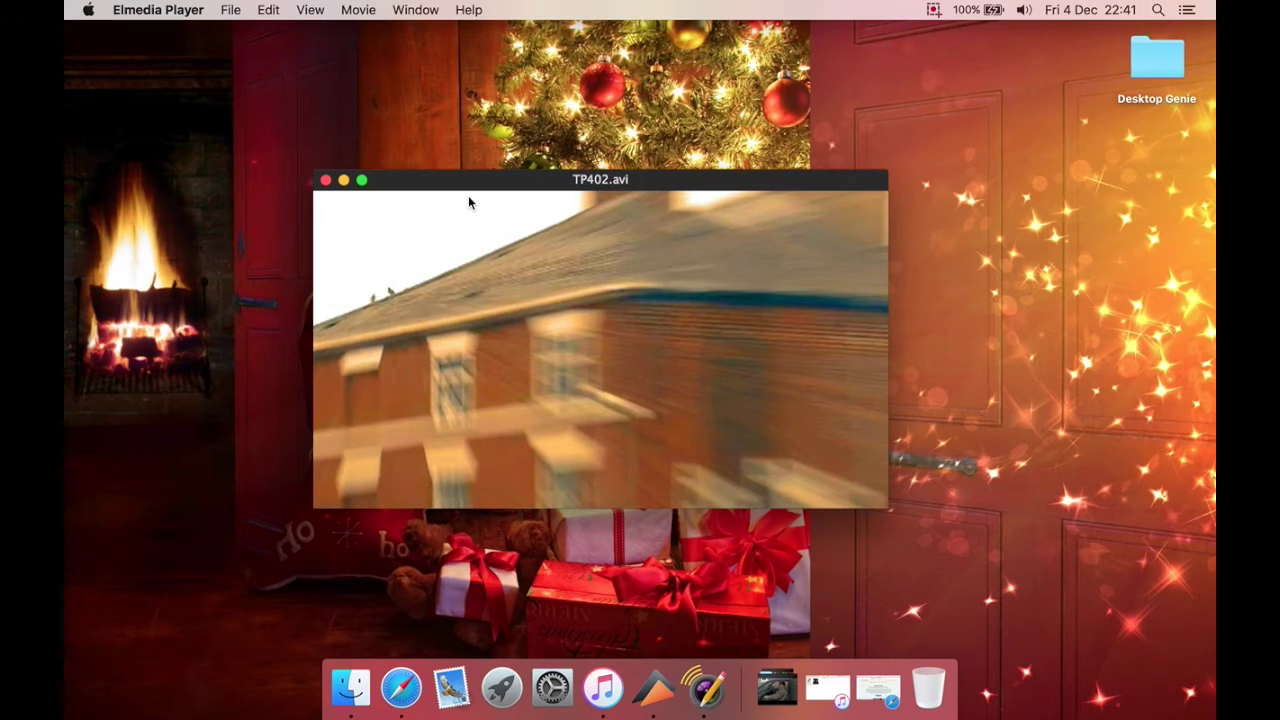
# Step: Examine the media information for TP402.avi, including its duration, streams and source, and close the Media Info window
pyautogui.moveTo(566, 344)
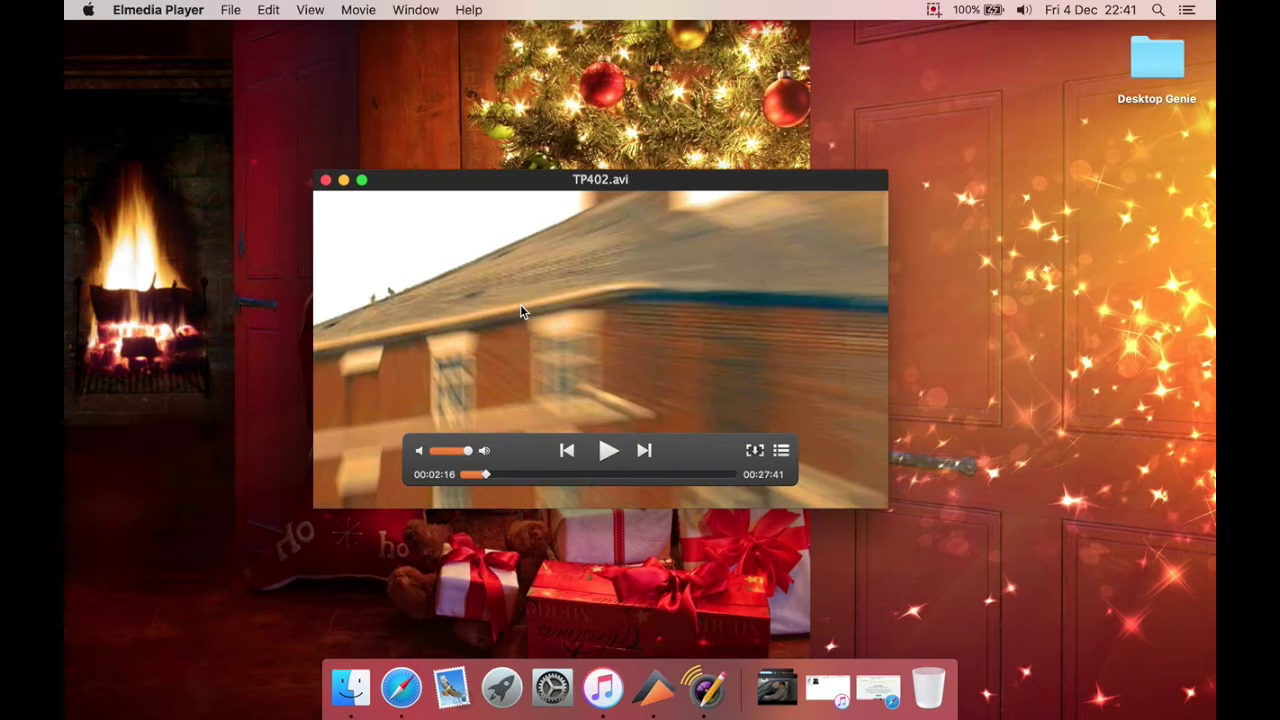
pyautogui.click(413, 9)
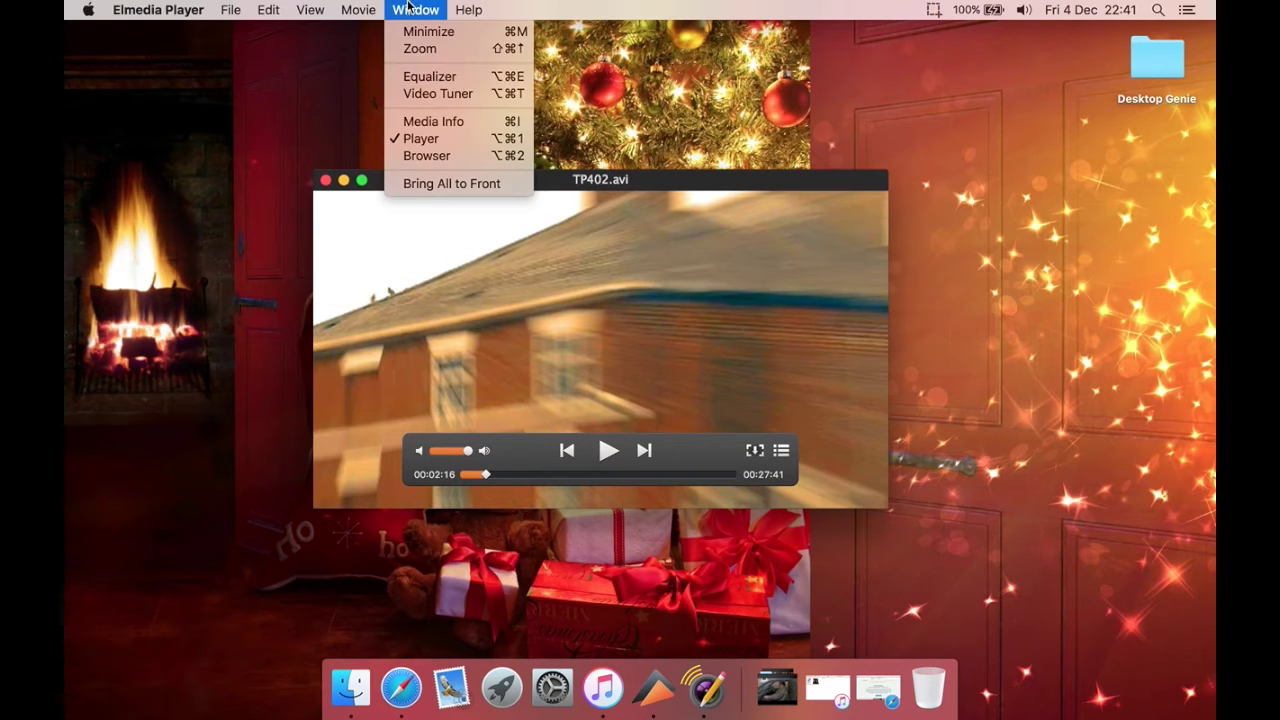
pyautogui.click(467, 122)
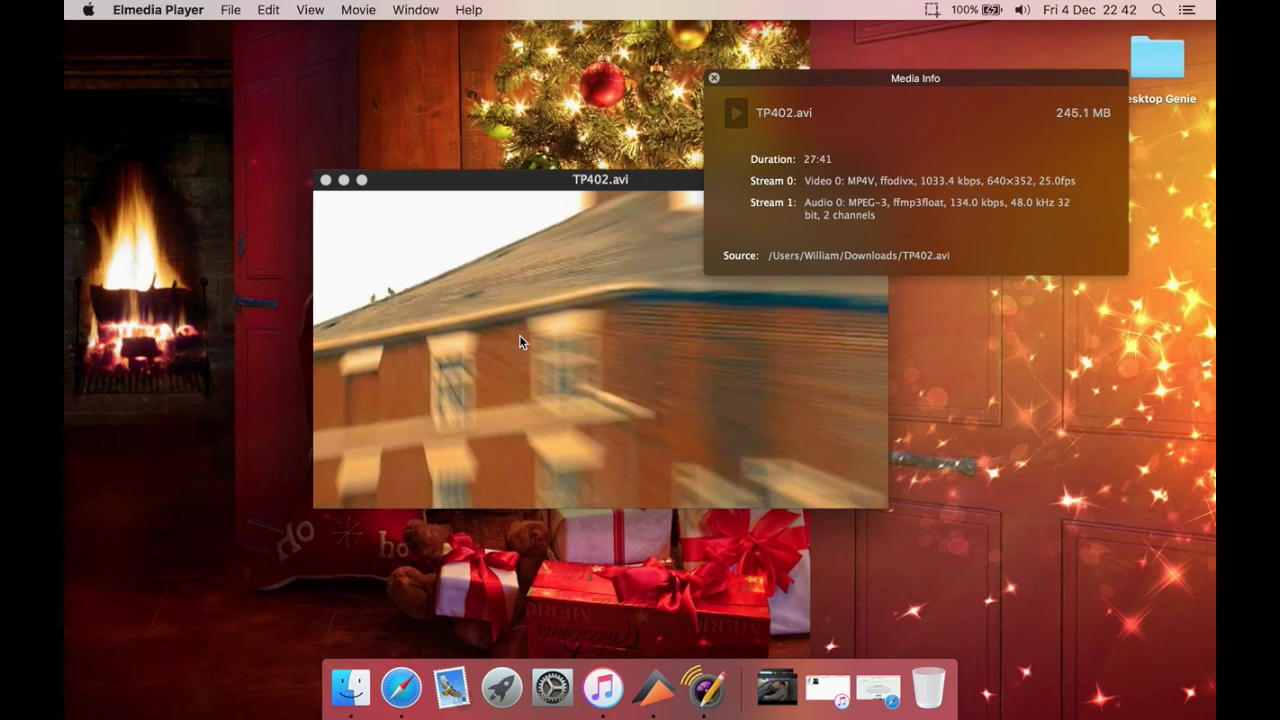
pyautogui.moveTo(573, 318)
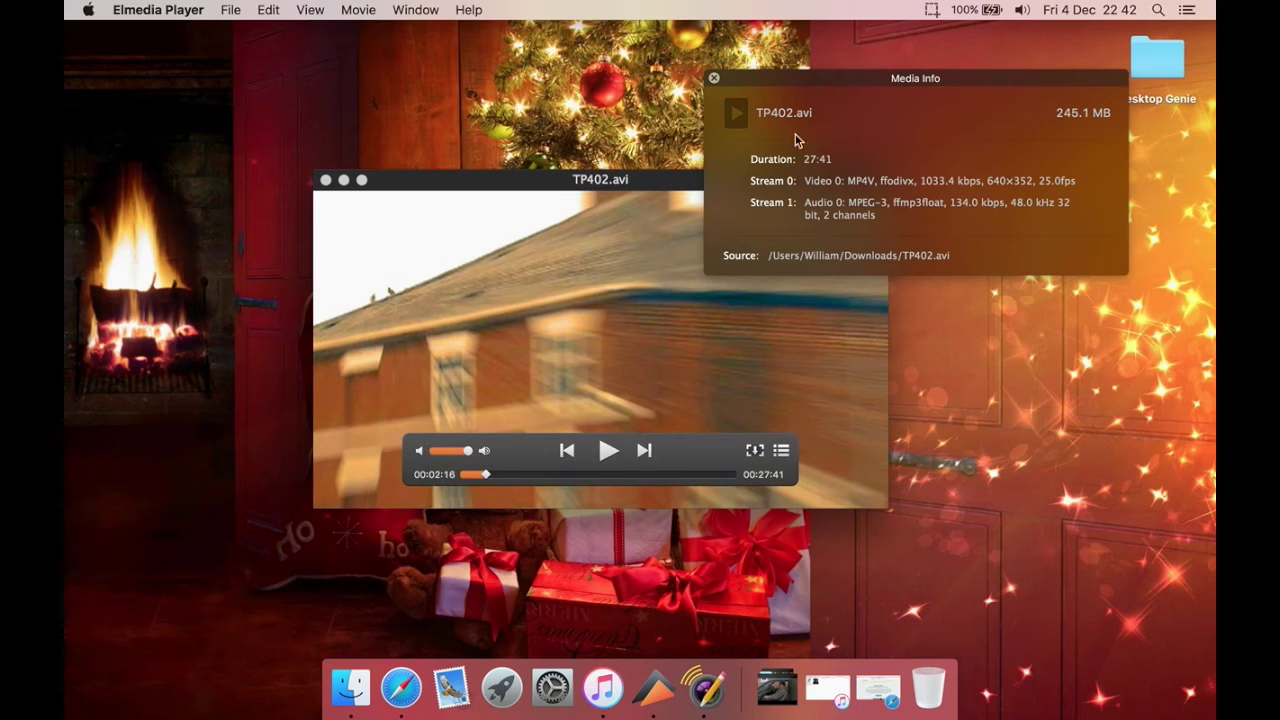
pyautogui.click(714, 78)
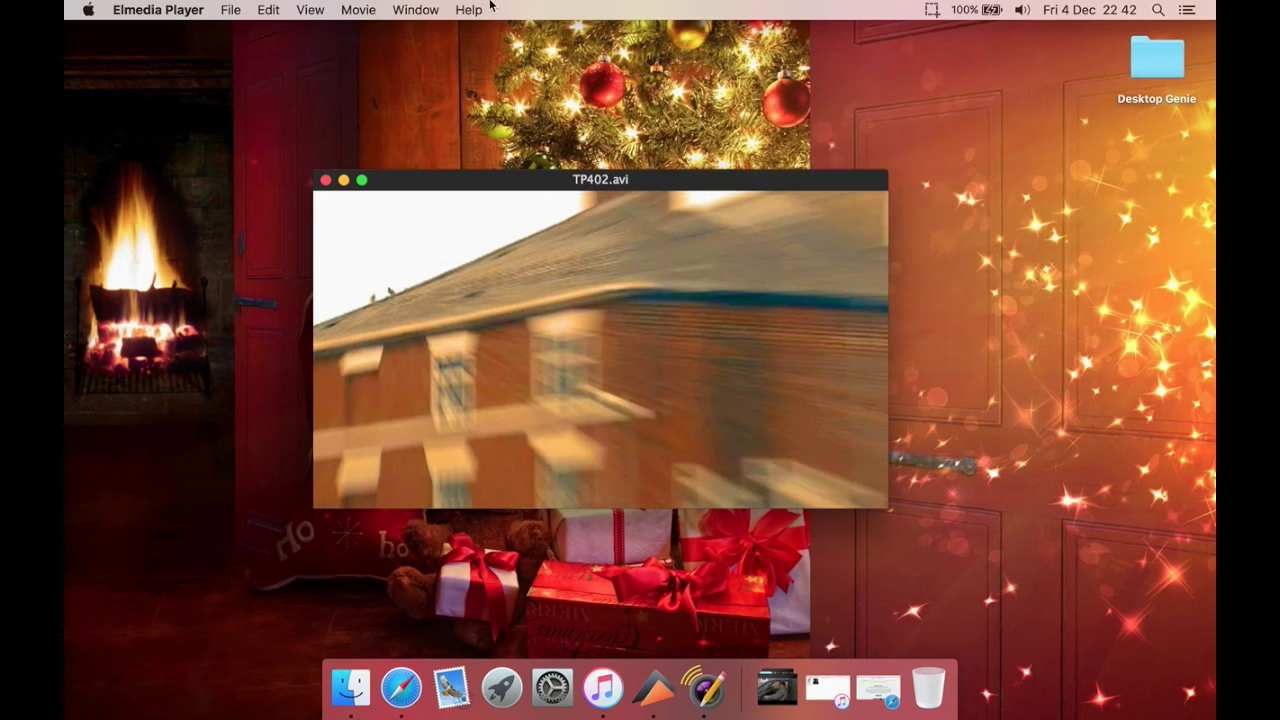
# Step: Examine the built-in browser window for downloading online media, and close it
pyautogui.click(415, 10)
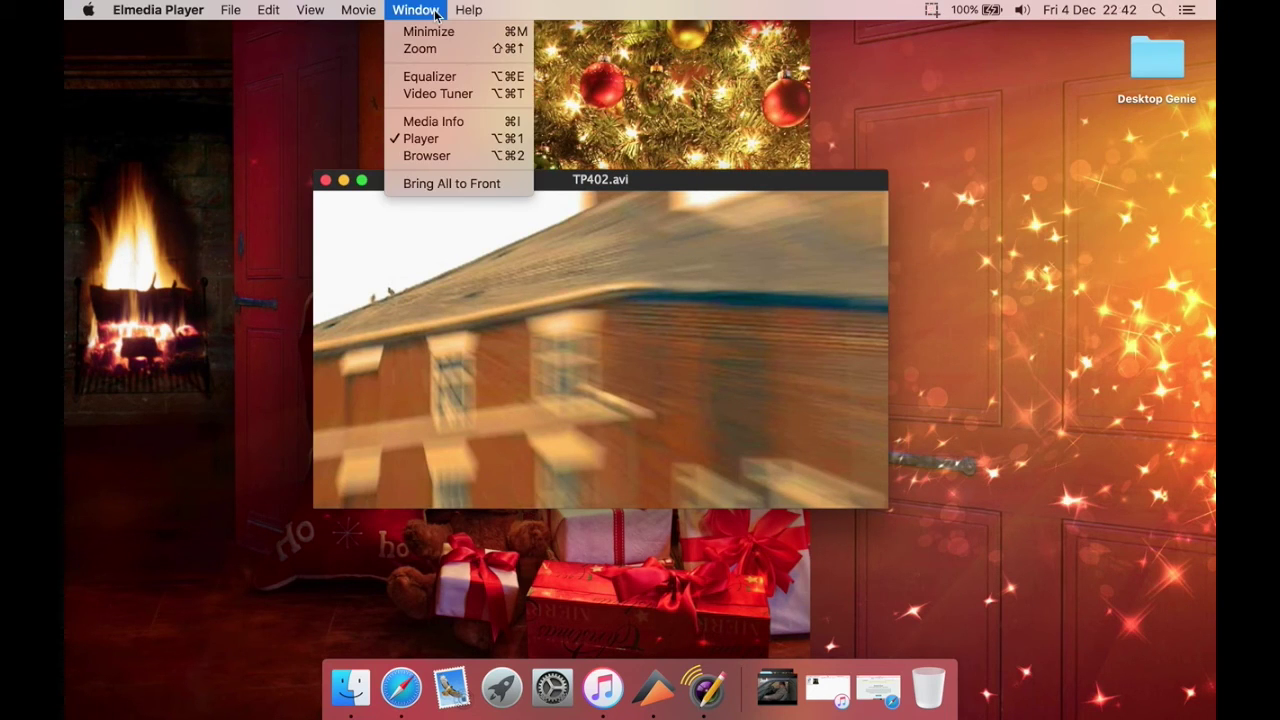
pyautogui.click(421, 156)
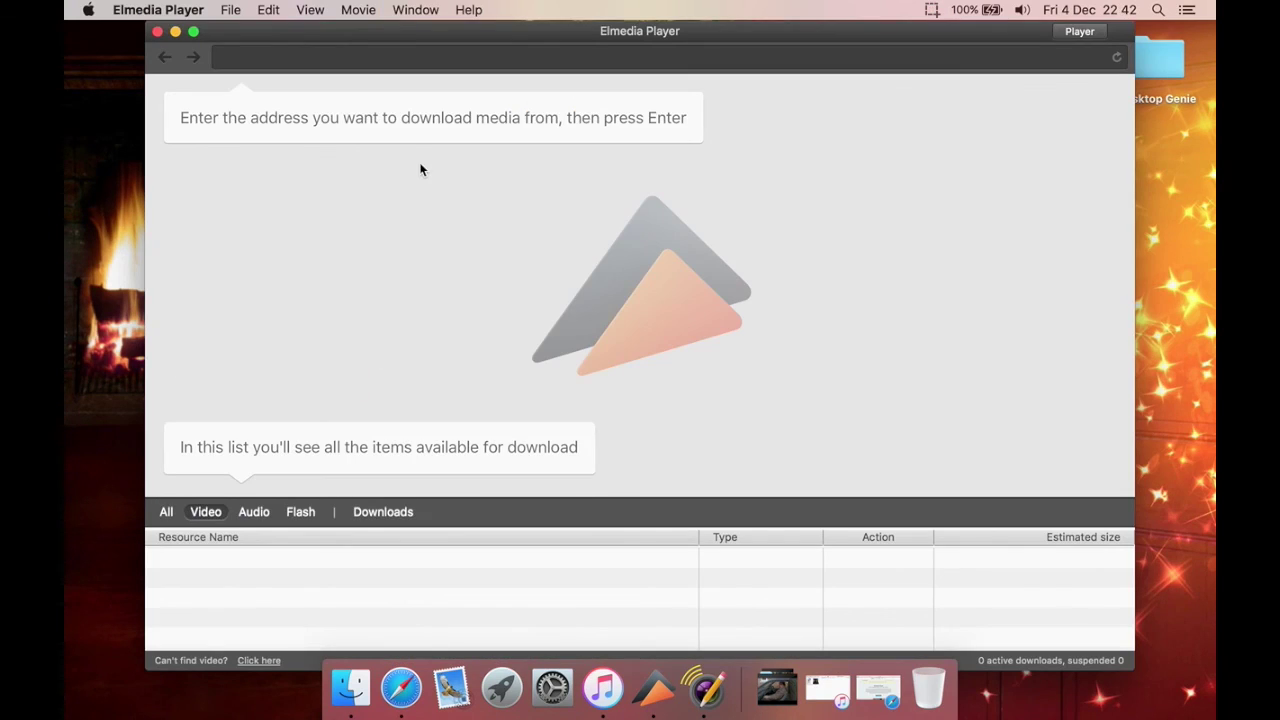
pyautogui.click(158, 32)
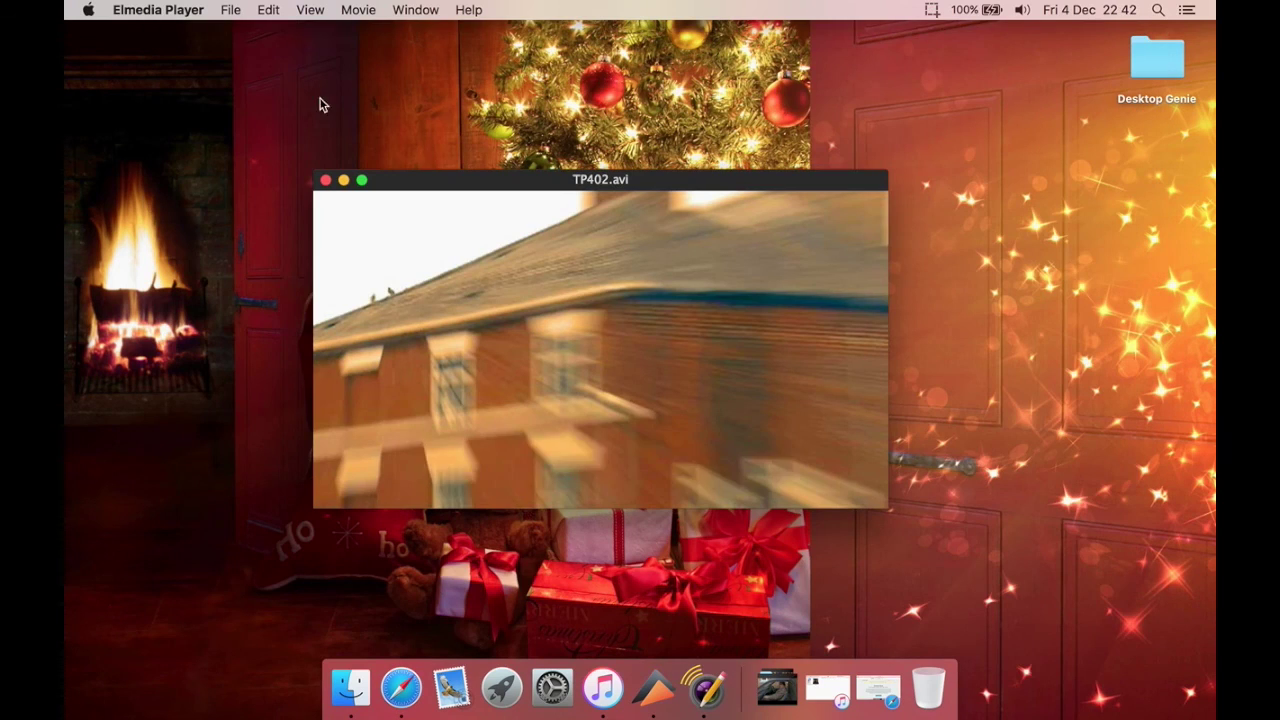